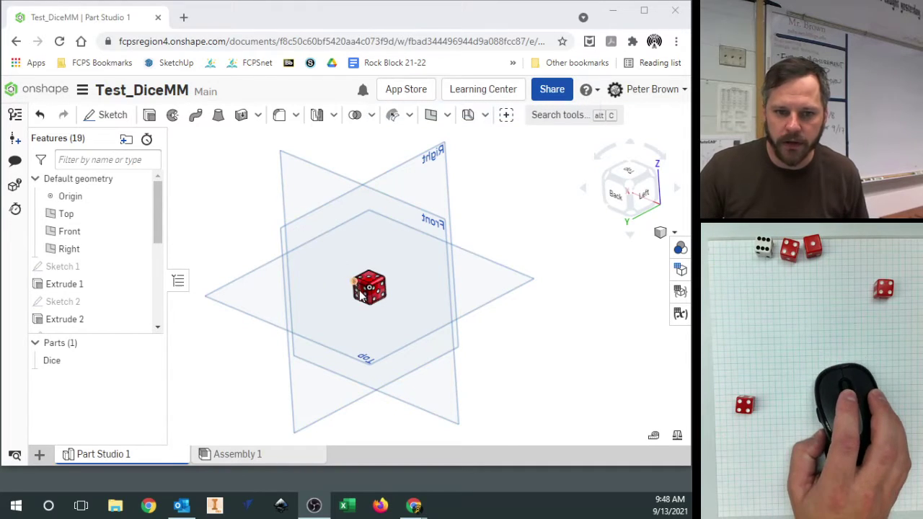
# Hide the origin and the Top, Front and Right default planes
pyautogui.scroll(5, 364, 292)
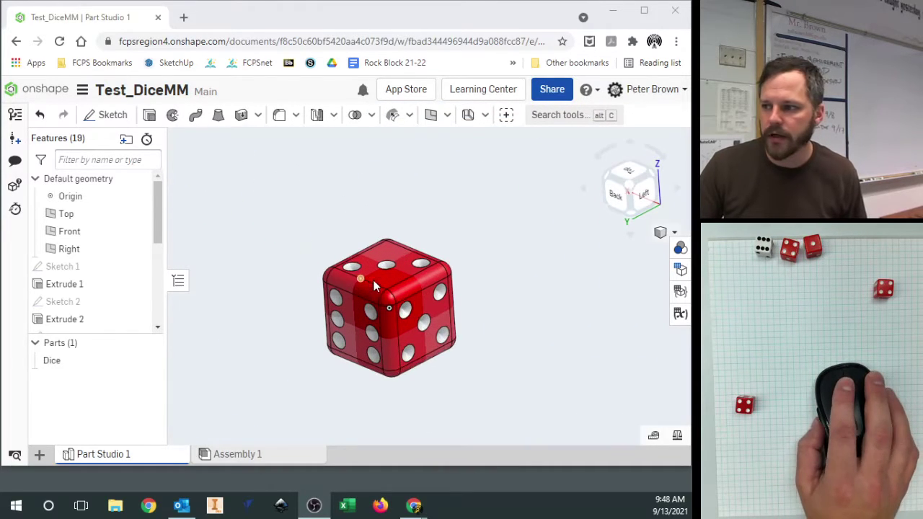
pyautogui.scroll(-8, 445, 331)
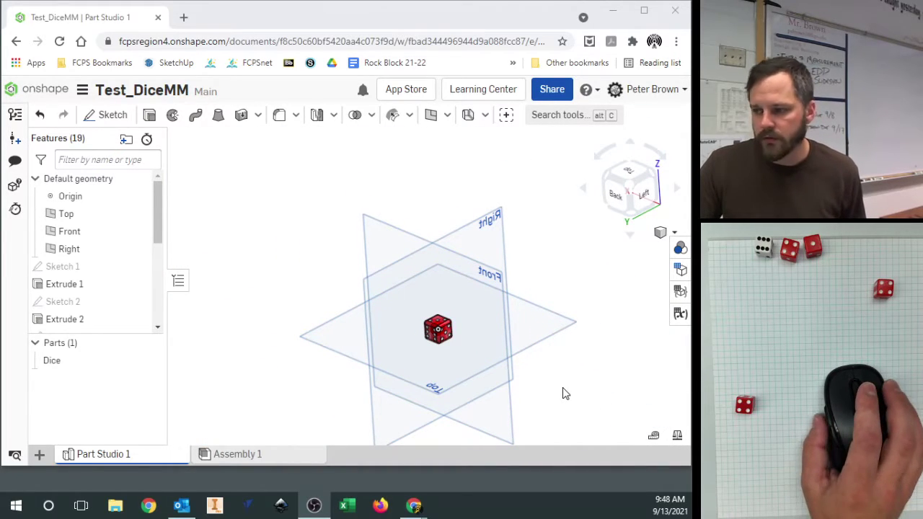
pyautogui.moveTo(555, 393); pyautogui.dragTo(384, 316, button='right')
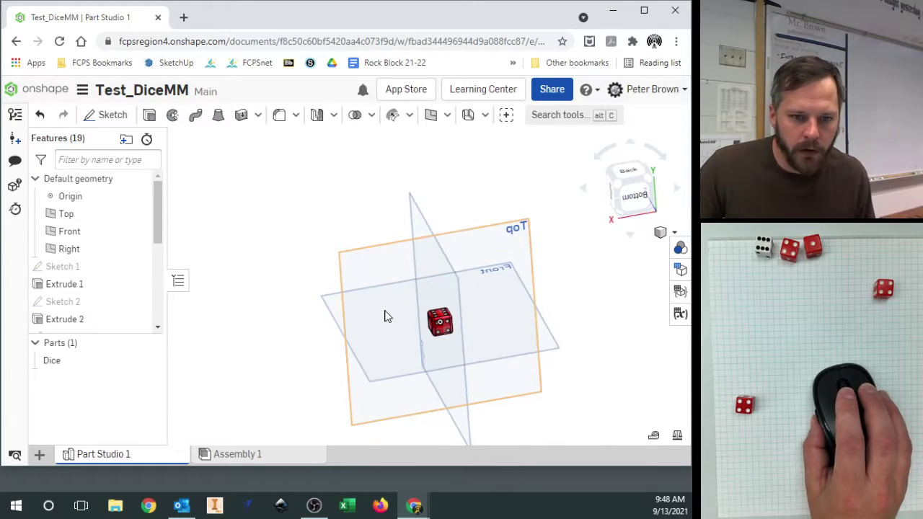
pyautogui.click(141, 197)
pyautogui.click(139, 213)
pyautogui.rightClick(138, 222)
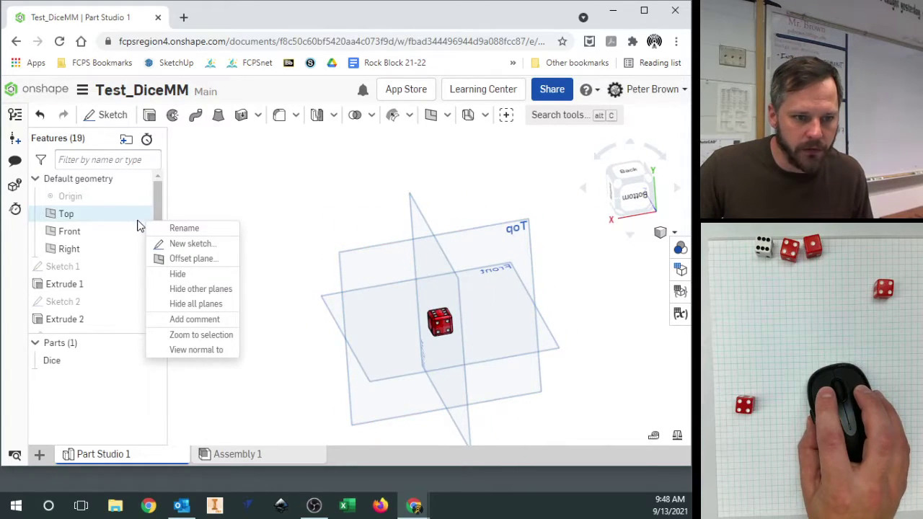
pyautogui.click(137, 232)
pyautogui.click(137, 232)
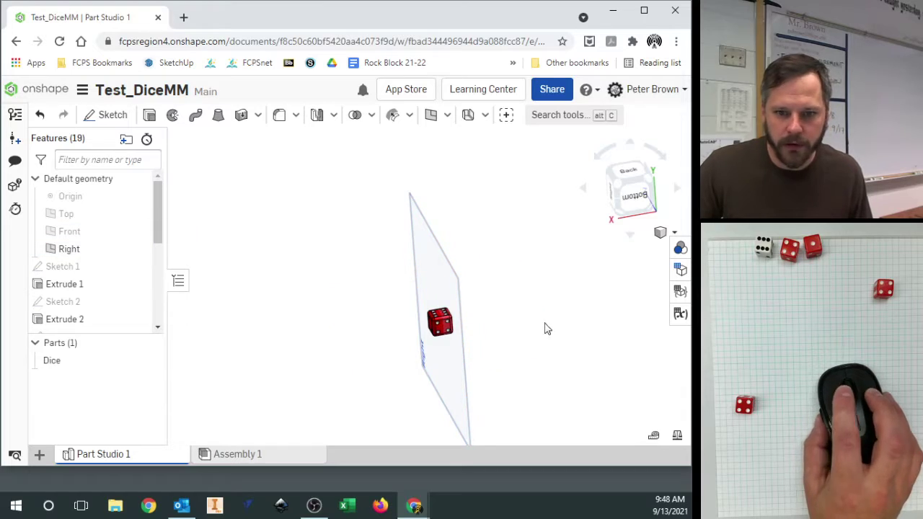
pyautogui.click(137, 248)
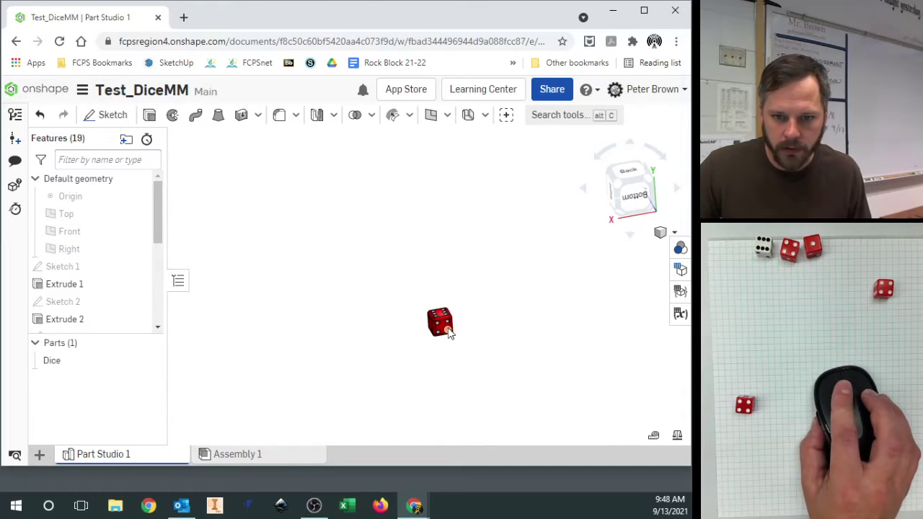
# Render the die shaded without edges, then orbit to show its top and right faces
pyautogui.scroll(2, 411, 331)
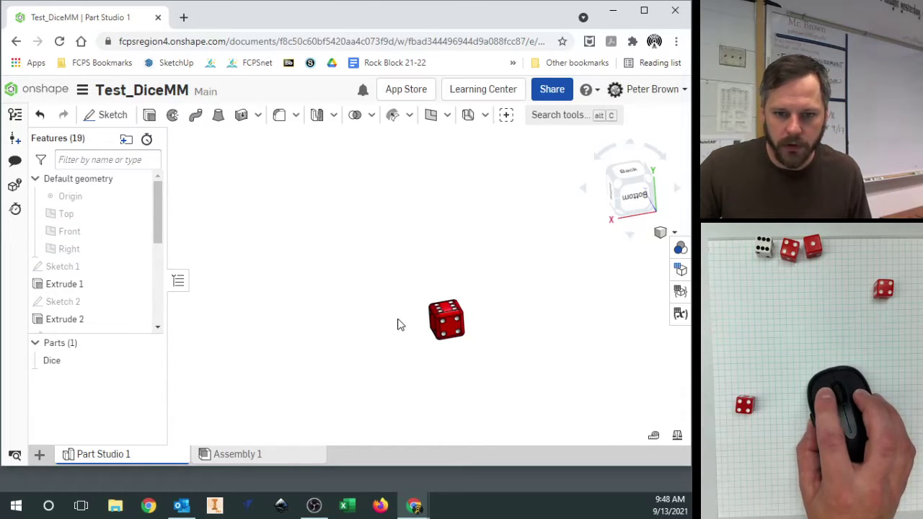
pyautogui.moveTo(481, 327); pyautogui.dragTo(468, 324, button='right')
pyautogui.moveTo(468, 324); pyautogui.dragTo(452, 285, button='middle')
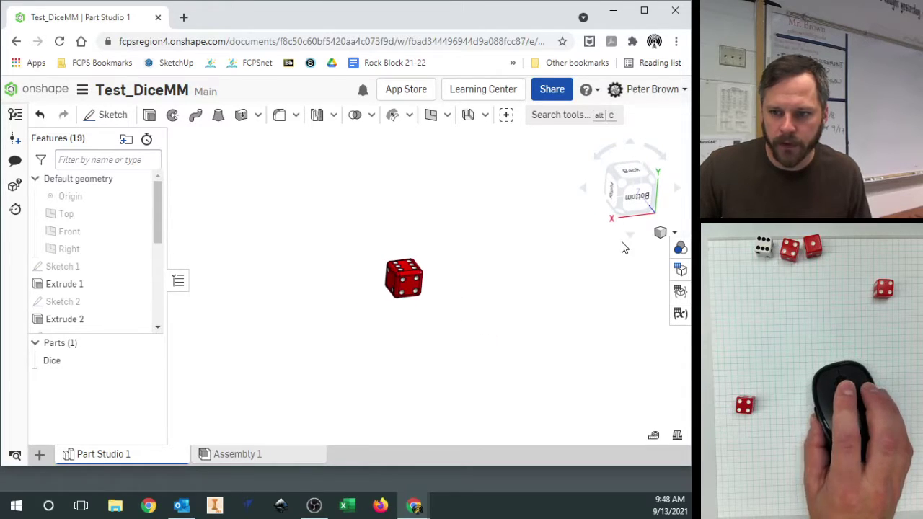
pyautogui.click(680, 249)
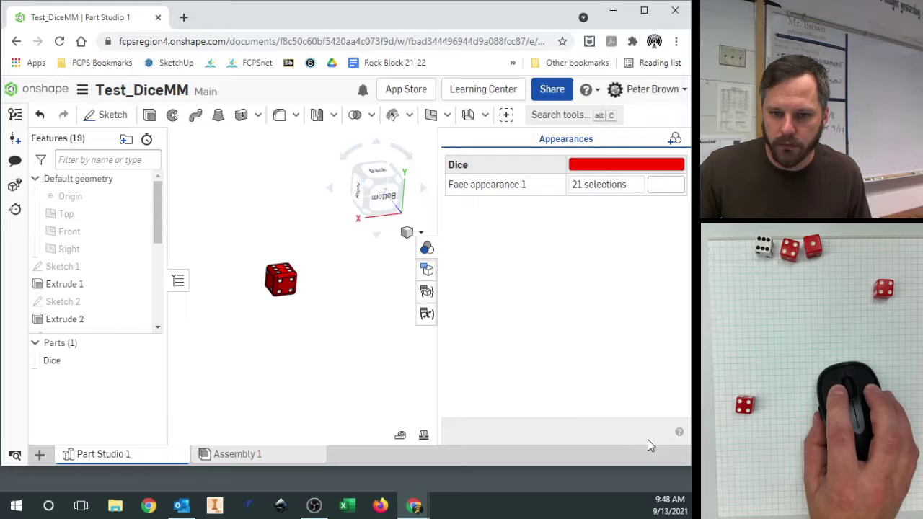
pyautogui.click(428, 247)
pyautogui.click(674, 234)
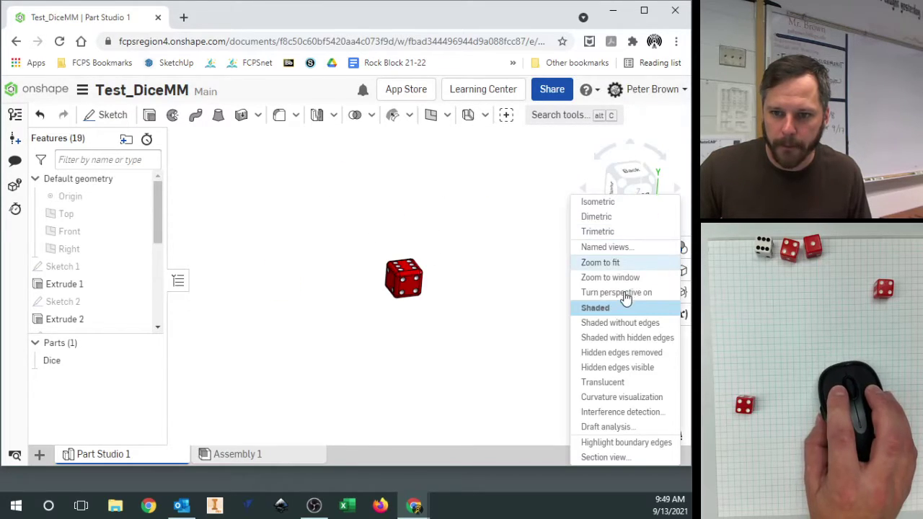
pyautogui.click(613, 324)
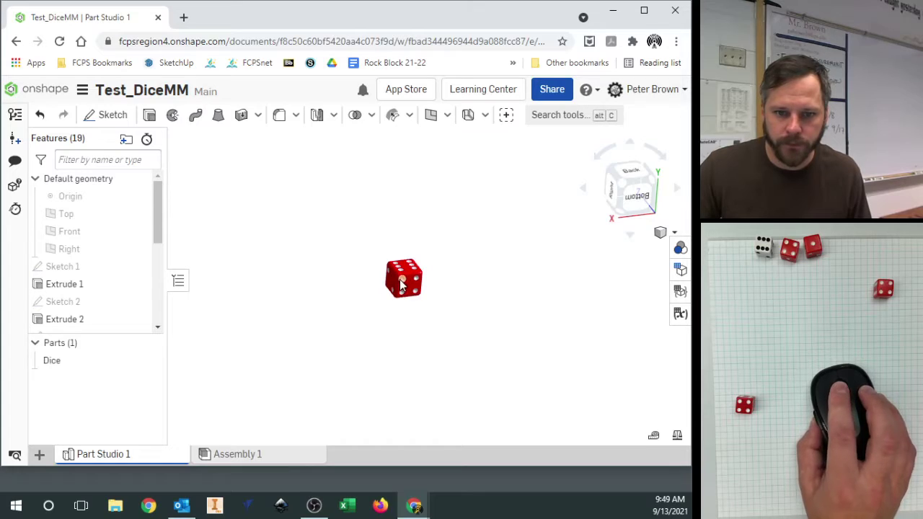
pyautogui.scroll(8, 402, 285)
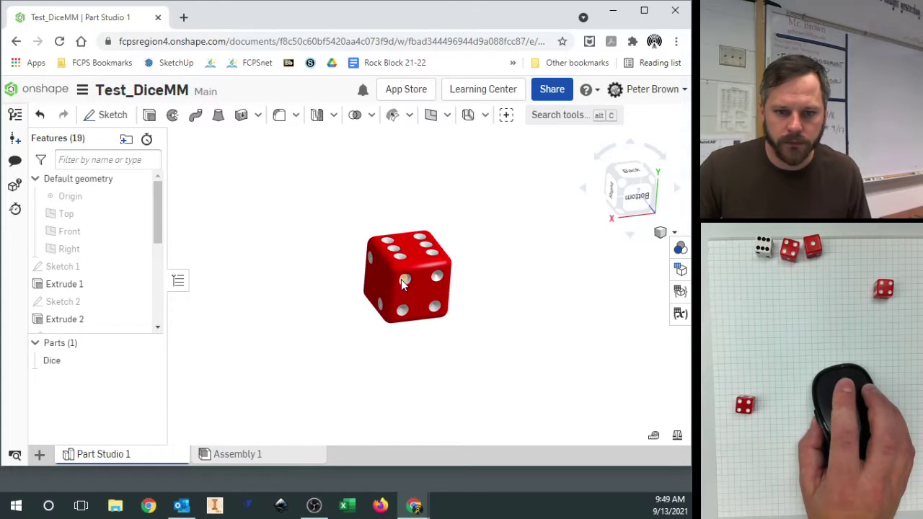
pyautogui.moveTo(447, 268); pyautogui.dragTo(584, 243, button='right')
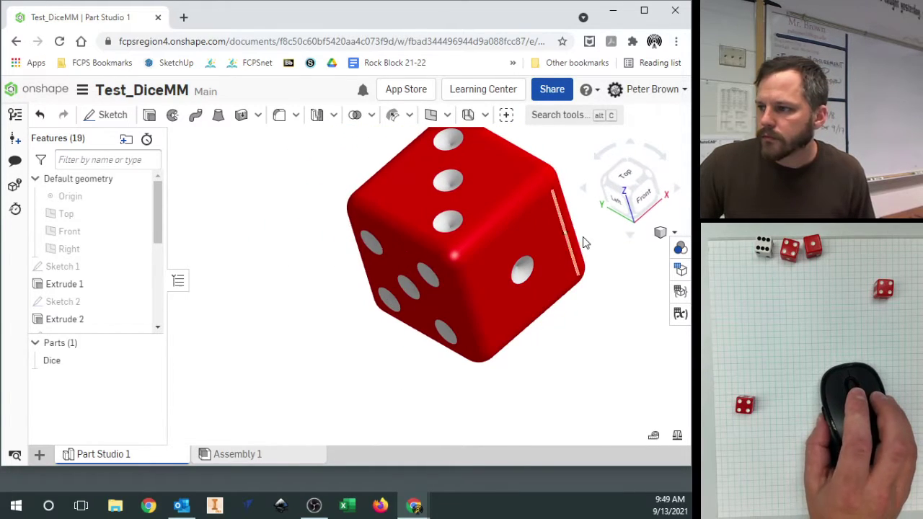
# View the die from the Top, then orbit to tilted, front-left and front-facing views
pyautogui.click(627, 179)
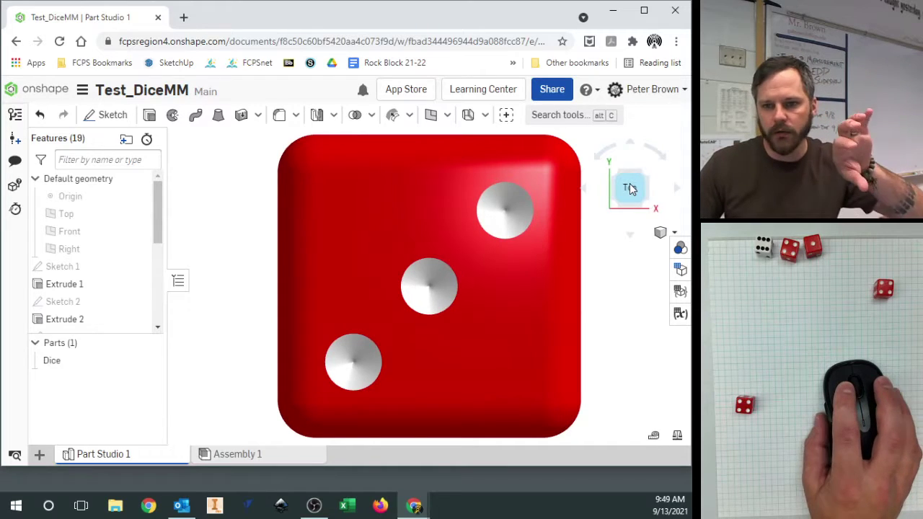
pyautogui.scroll(-3, 625, 294)
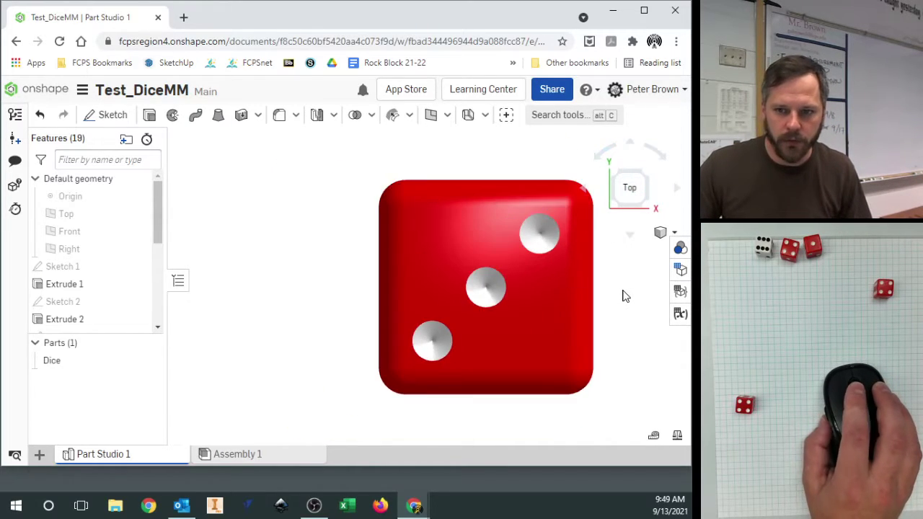
pyautogui.moveTo(517, 300); pyautogui.dragTo(443, 324, button='right')
pyautogui.moveTo(265, 287)
pyautogui.mouseDown(button='right')
pyautogui.moveTo(319, 313)
pyautogui.moveTo(259, 300)
pyautogui.mouseUp(button='right')
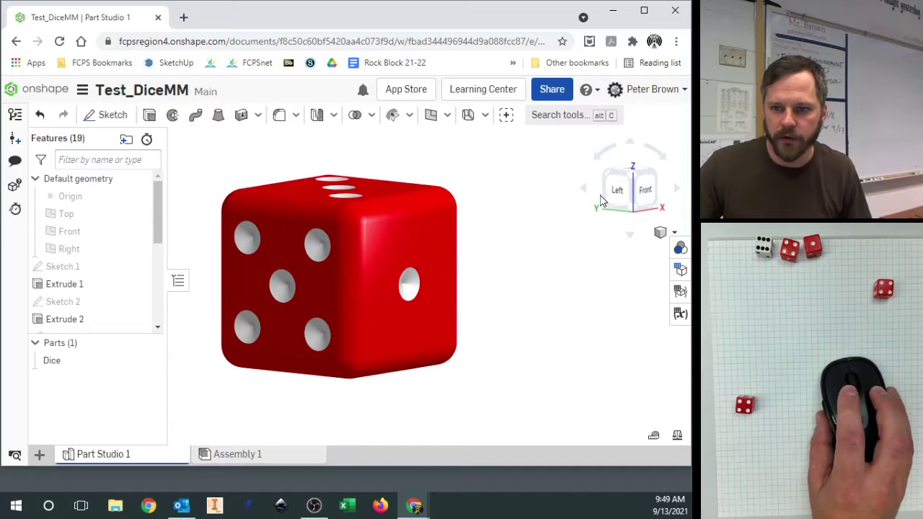
pyautogui.moveTo(527, 319); pyautogui.dragTo(475, 309, button='right')
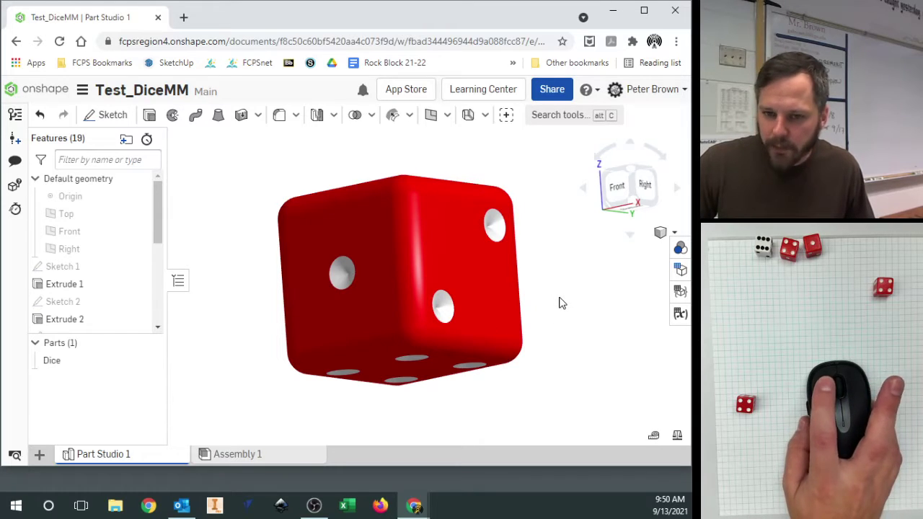
pyautogui.scroll(-5, 420, 238)
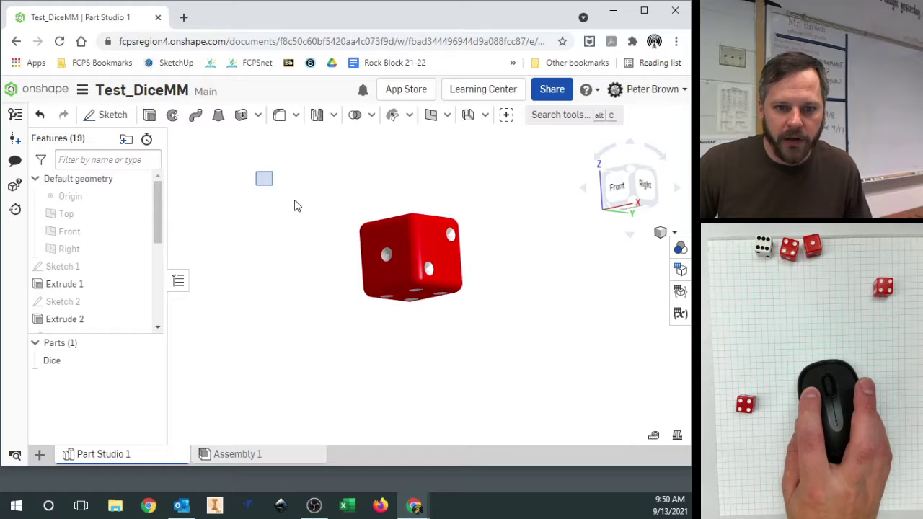
pyautogui.moveTo(294, 206); pyautogui.dragTo(337, 216)
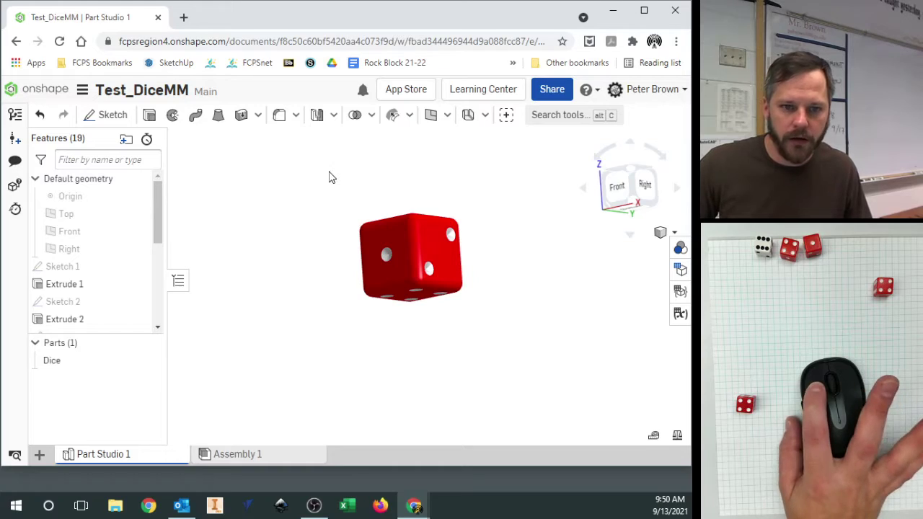
pyautogui.moveTo(329, 173); pyautogui.dragTo(520, 359)
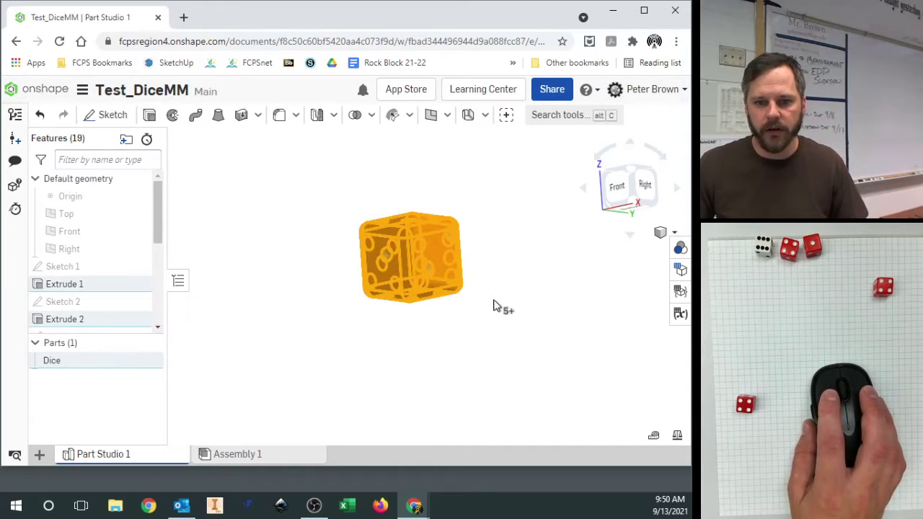
pyautogui.click(314, 220)
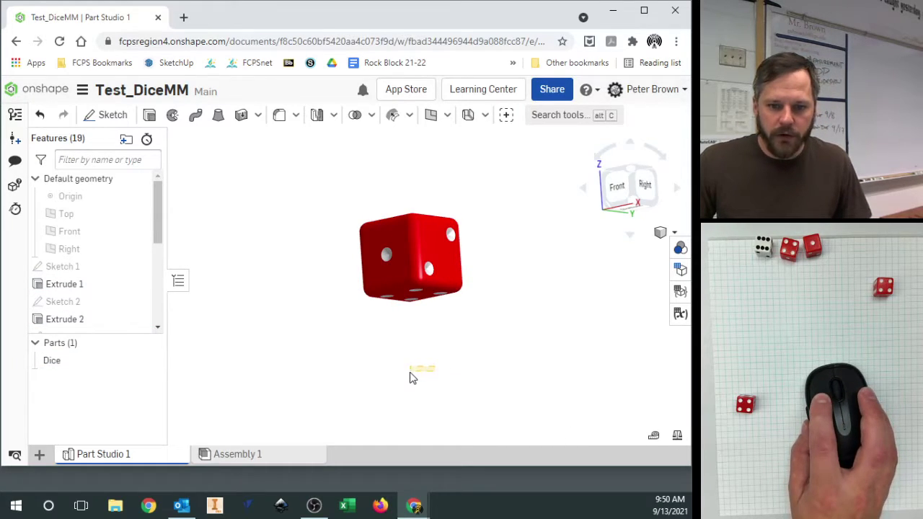
pyautogui.moveTo(282, 378); pyautogui.dragTo(233, 408)
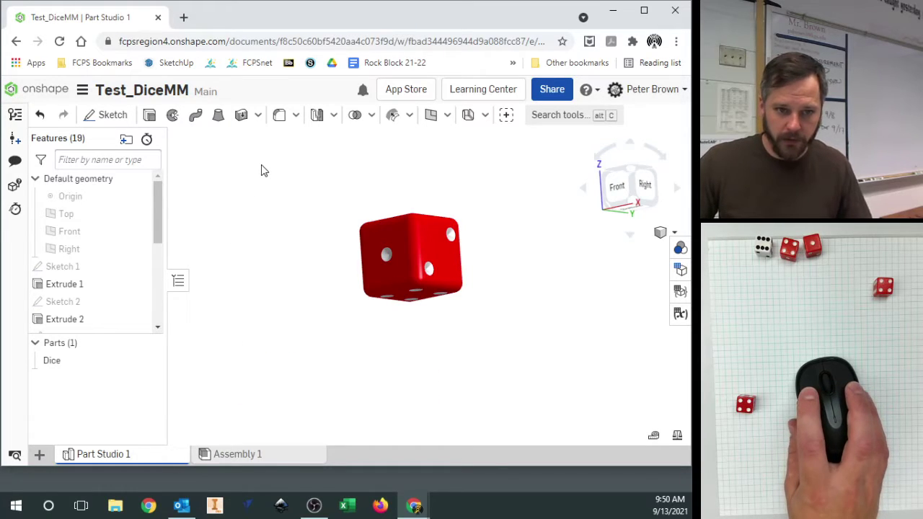
pyautogui.moveTo(261, 165); pyautogui.dragTo(312, 240)
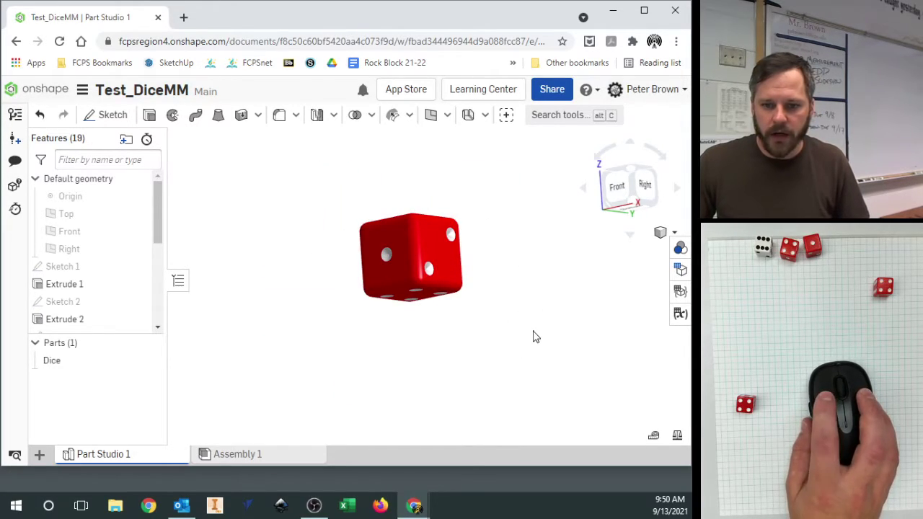
pyautogui.moveTo(533, 332); pyautogui.dragTo(322, 261)
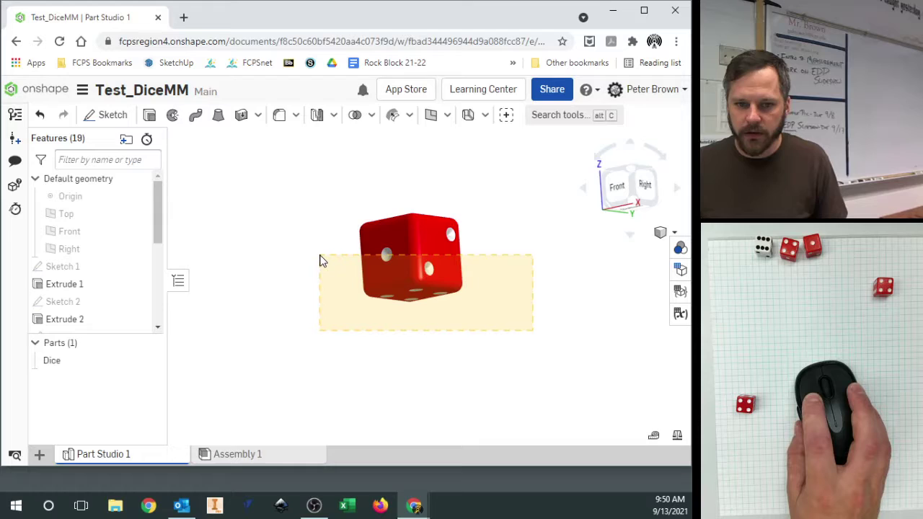
pyautogui.moveTo(322, 261); pyautogui.dragTo(322, 261)
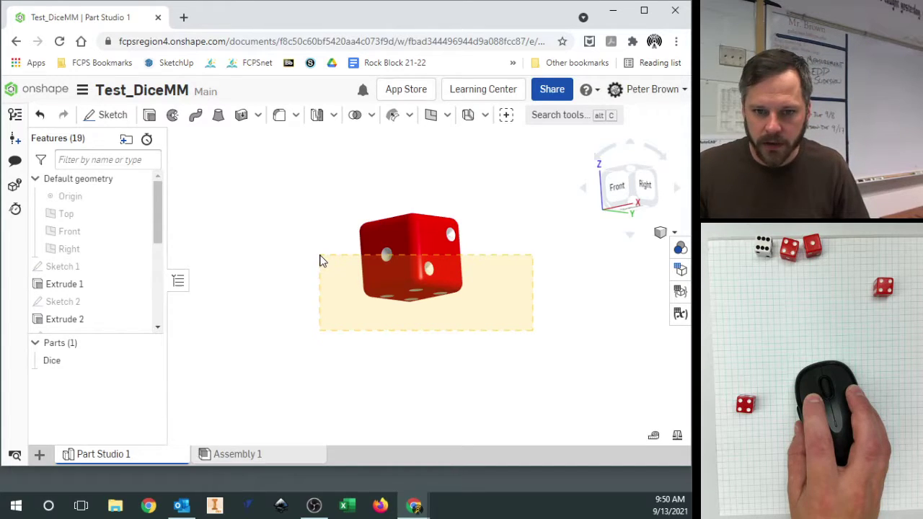
pyautogui.moveTo(321, 261); pyautogui.dragTo(322, 261)
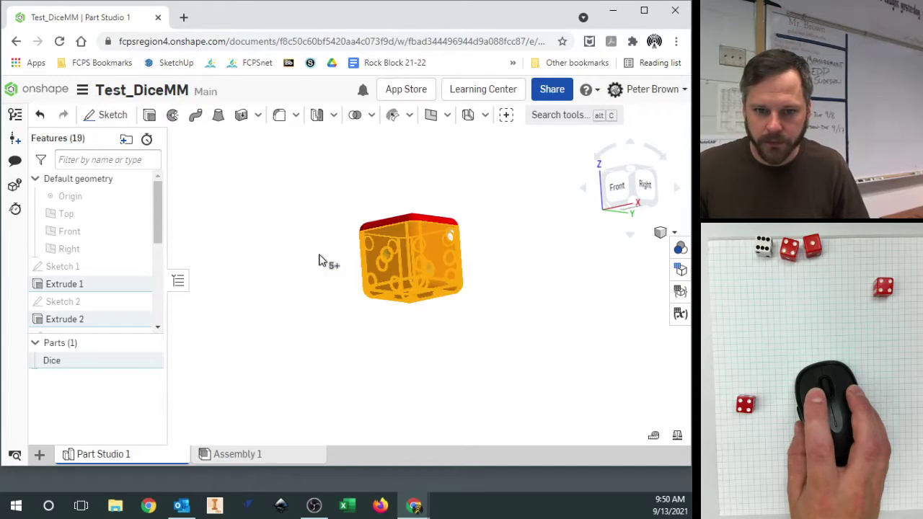
pyautogui.click(477, 319)
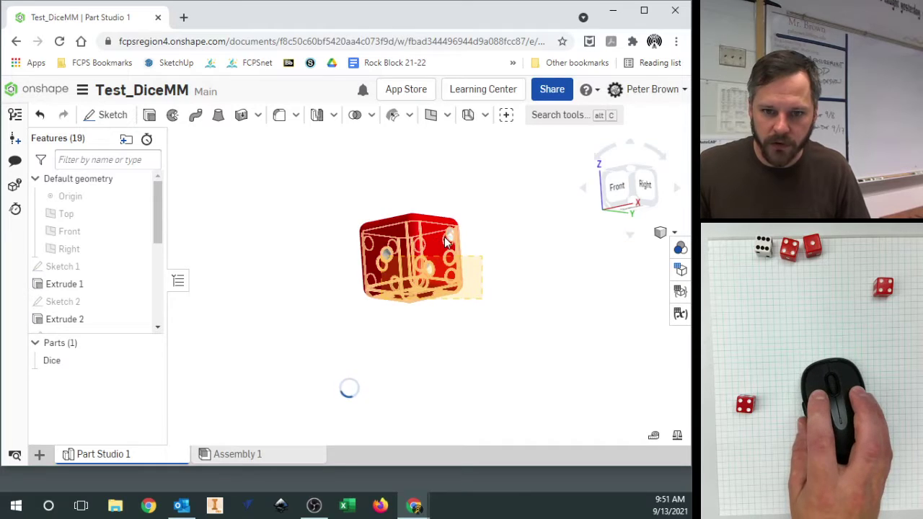
pyautogui.scroll(2, 502, 258)
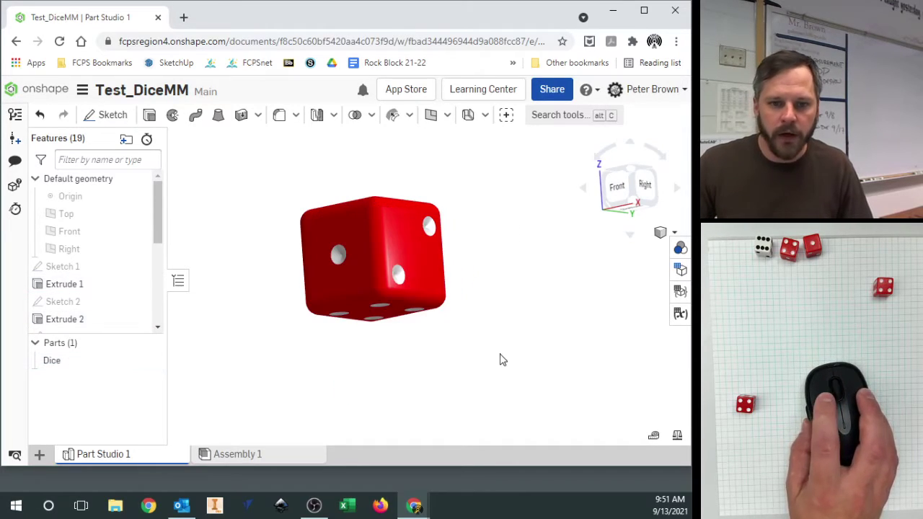
pyautogui.moveTo(498, 353); pyautogui.dragTo(221, 280)
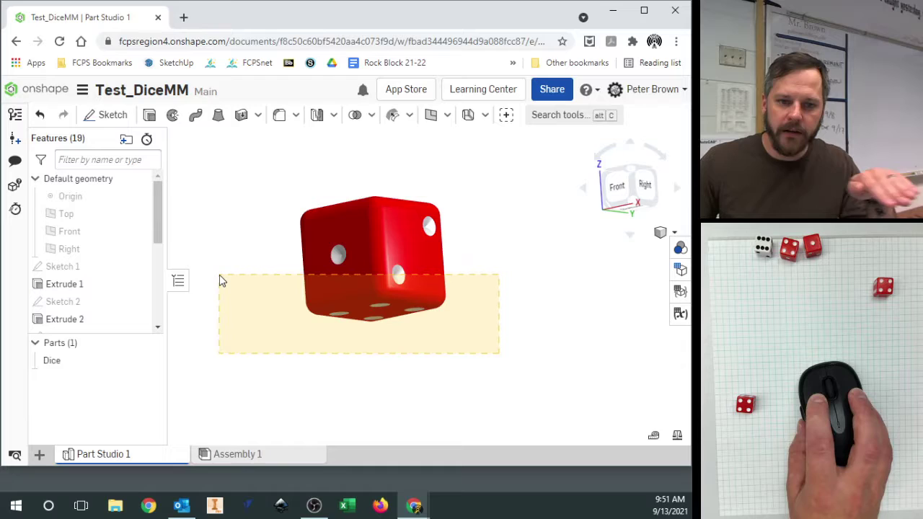
pyautogui.moveTo(220, 277); pyautogui.dragTo(532, 395)
pyautogui.moveTo(245, 163); pyautogui.dragTo(512, 394)
pyautogui.moveTo(278, 154); pyautogui.dragTo(245, 170)
pyautogui.click(354, 385)
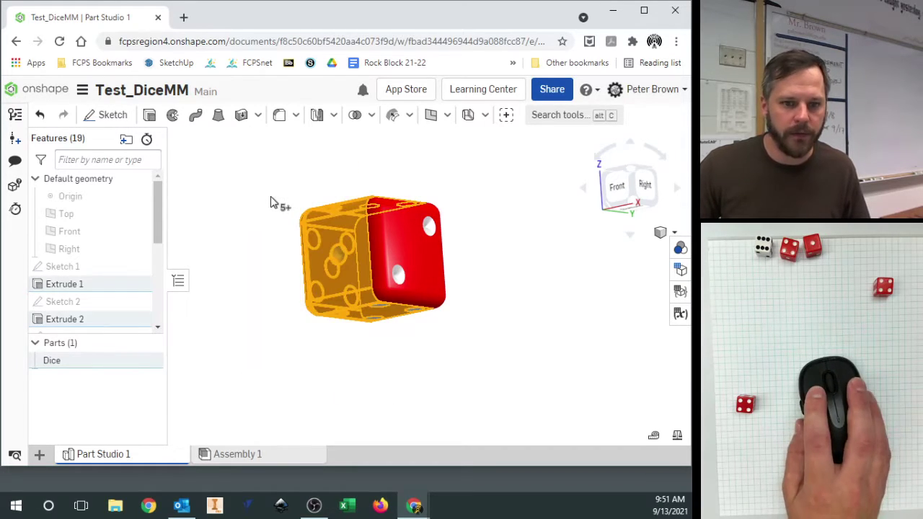
pyautogui.click(270, 202)
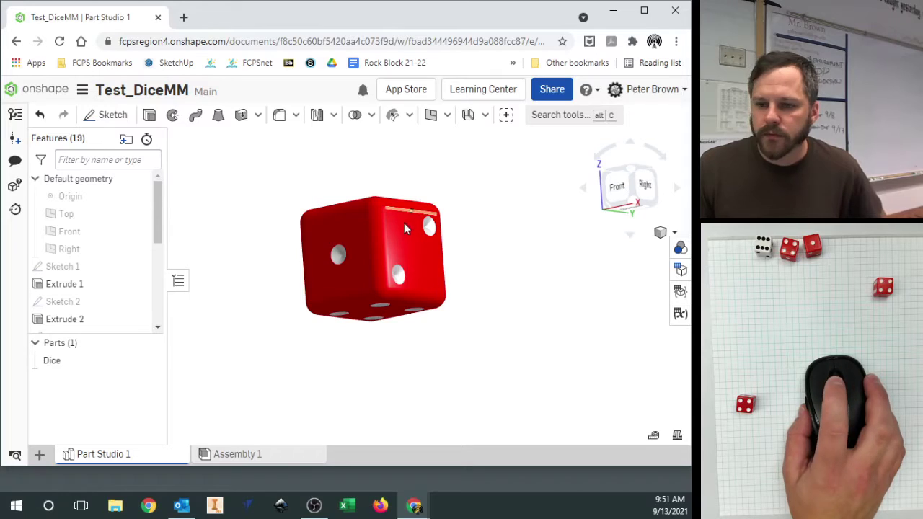
# Zoom in and out repeatedly on the red die
pyautogui.scroll(-3, 386, 263)
pyautogui.scroll(10, 386, 266)
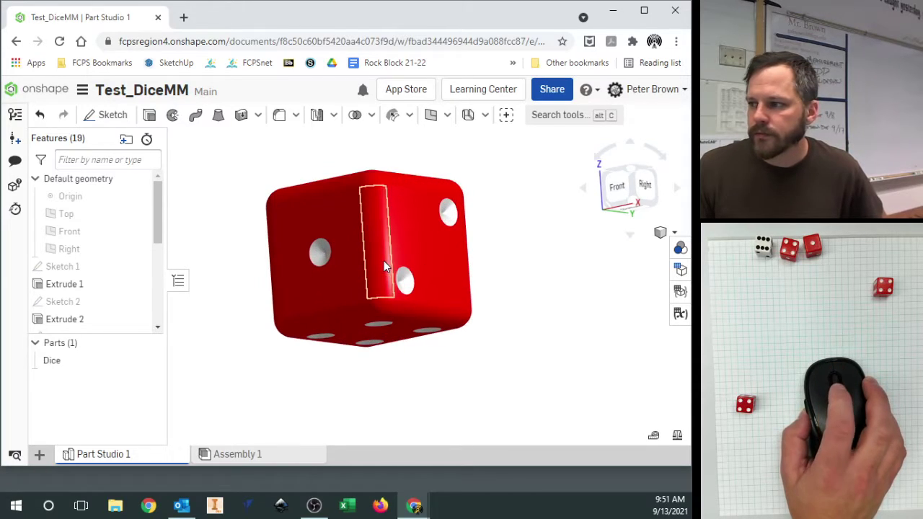
pyautogui.scroll(-10, 368, 276)
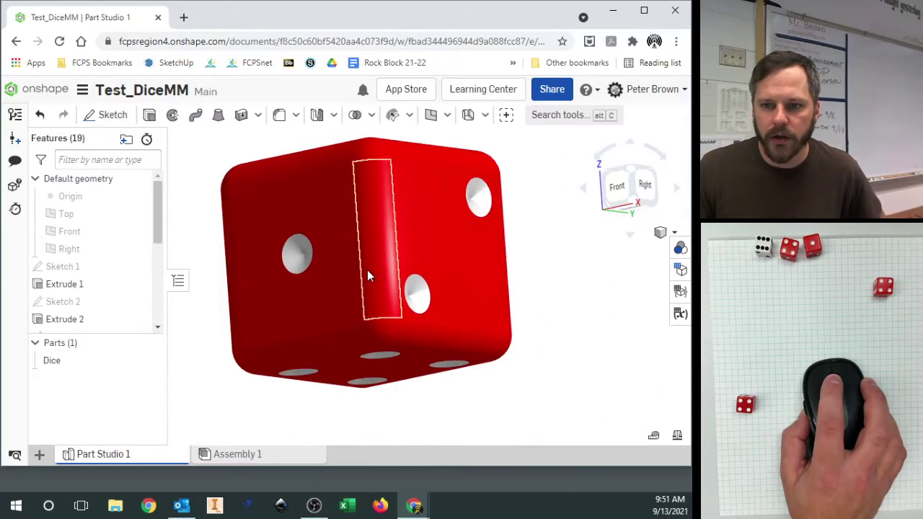
pyautogui.scroll(4, 368, 276)
pyautogui.scroll(5, 368, 276)
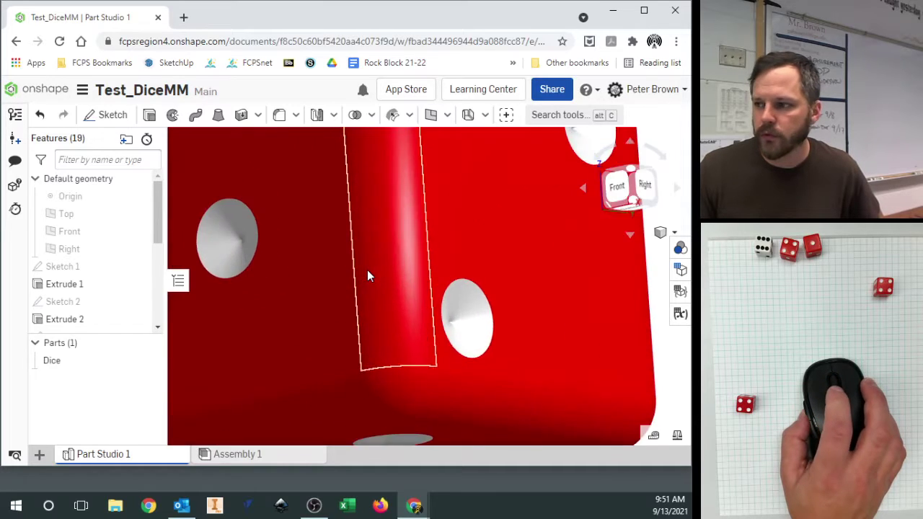
pyautogui.scroll(-6, 368, 275)
pyautogui.scroll(2, 367, 275)
pyautogui.scroll(-2, 368, 275)
pyautogui.scroll(1, 367, 274)
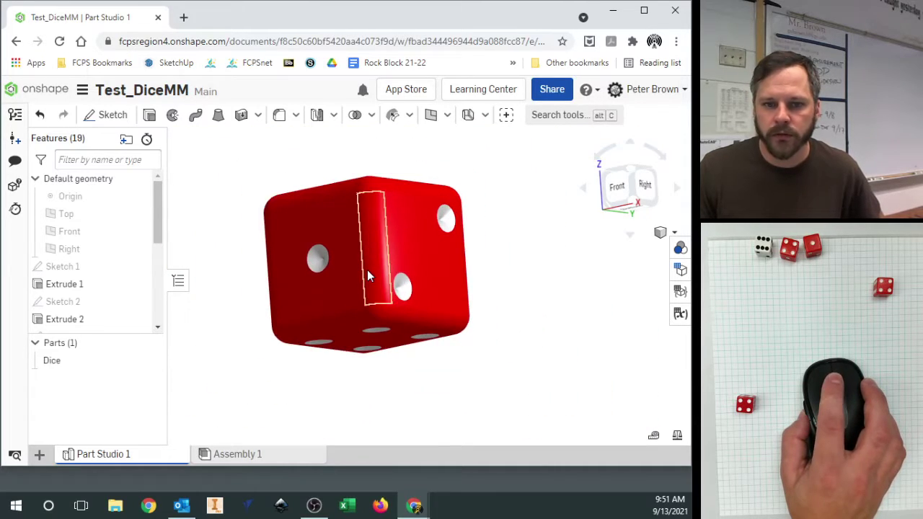
# Pan and orbit the die to face its right side, then recentre it
pyautogui.moveTo(384, 259); pyautogui.dragTo(409, 259, button='middle')
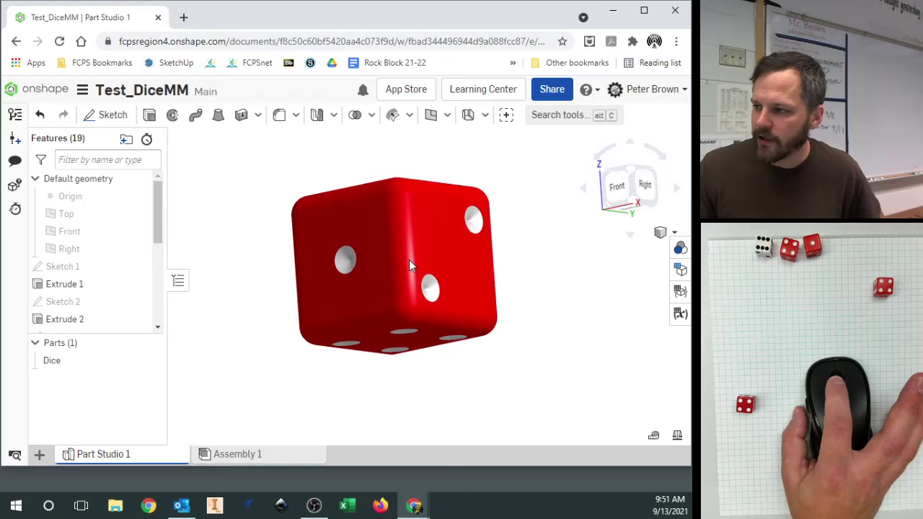
pyautogui.scroll(-1, 409, 260)
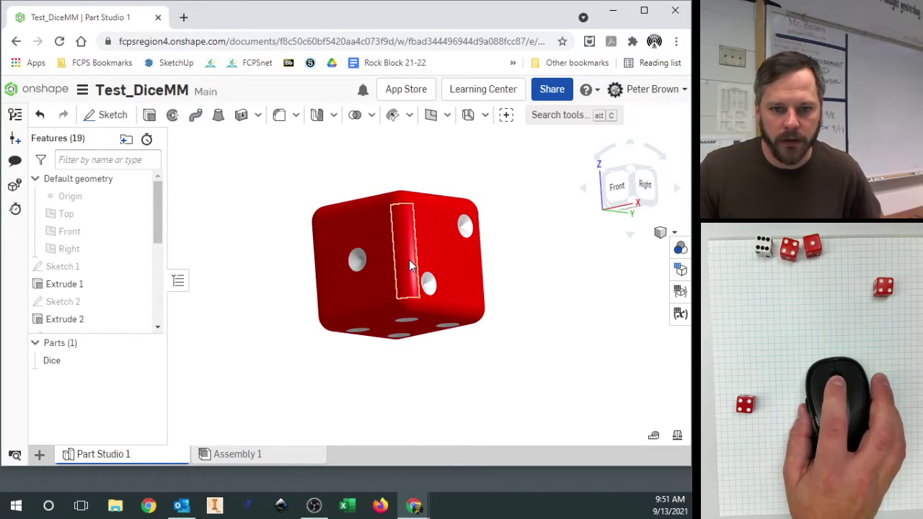
pyautogui.moveTo(409, 260); pyautogui.dragTo(380, 274, button='right')
pyautogui.moveTo(380, 274); pyautogui.dragTo(273, 268, button='middle')
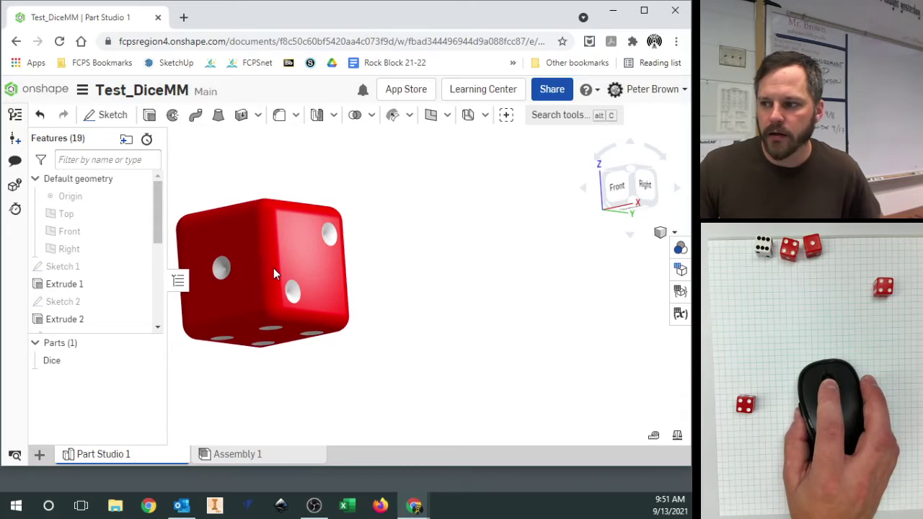
pyautogui.moveTo(274, 268); pyautogui.dragTo(316, 267, button='right')
pyautogui.moveTo(315, 269); pyautogui.dragTo(410, 273, button='middle')
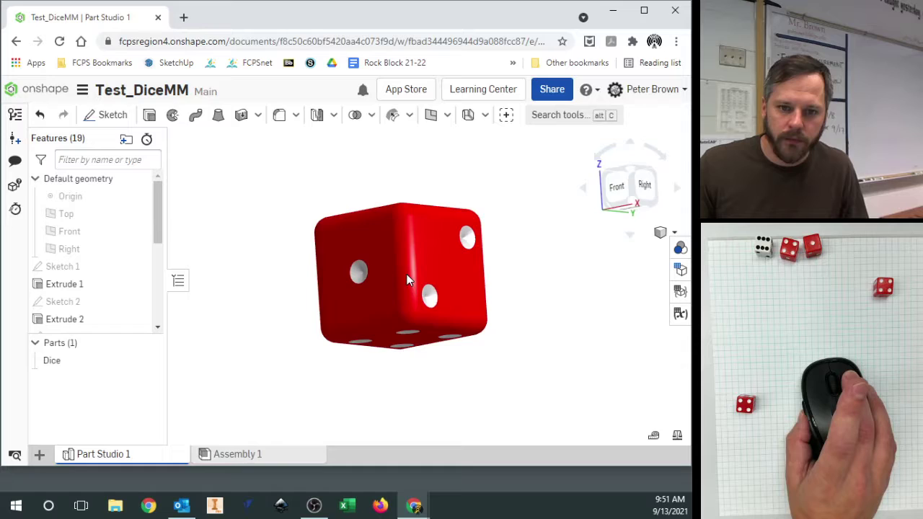
# Snap to Front with Shift+1, check the five- and one-pip faces, then bring the six-pip face forward
pyautogui.hotkey('shift', '1')
pyautogui.moveTo(436, 285); pyautogui.dragTo(466, 283, button='right')
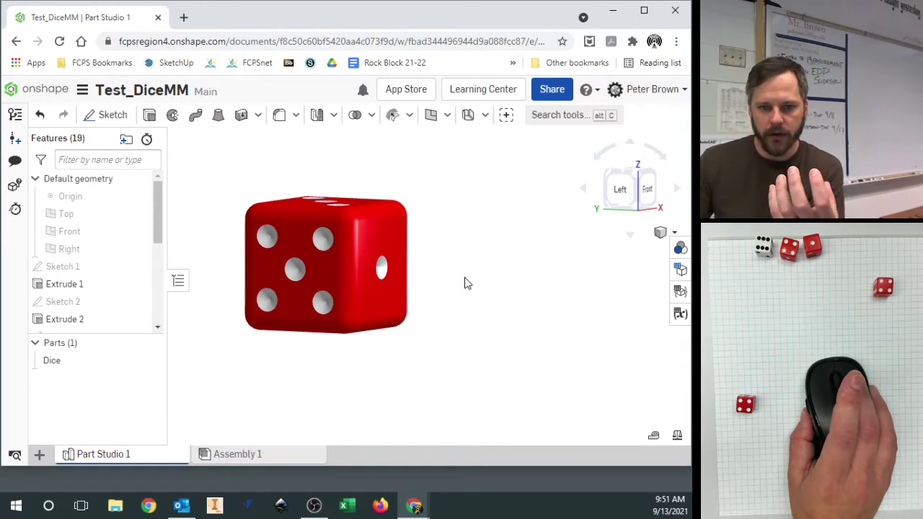
pyautogui.moveTo(464, 282); pyautogui.dragTo(432, 285, button='right')
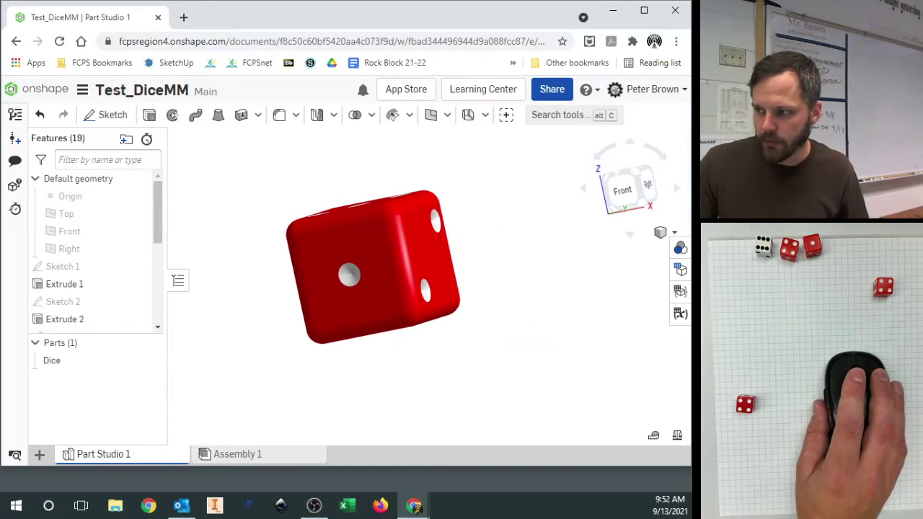
pyautogui.moveTo(523, 282); pyautogui.dragTo(484, 295, button='right')
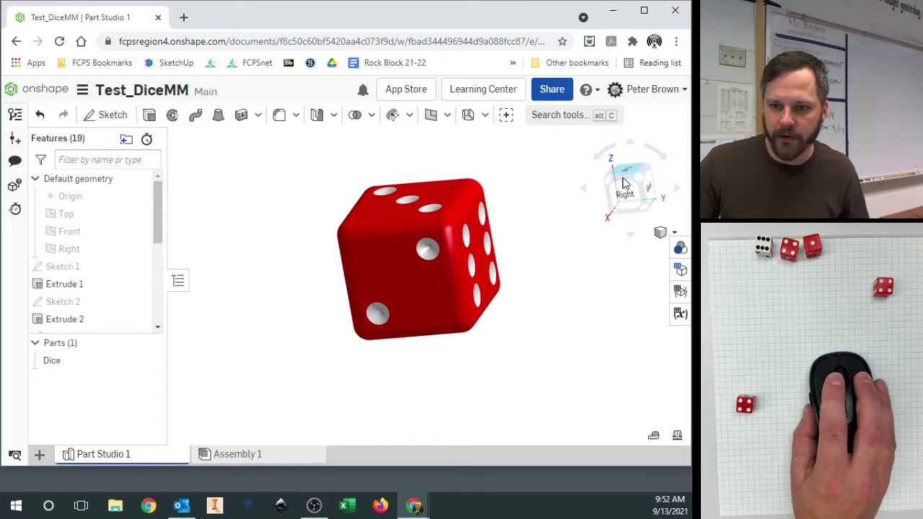
pyautogui.moveTo(453, 261); pyautogui.dragTo(513, 211, button='right')
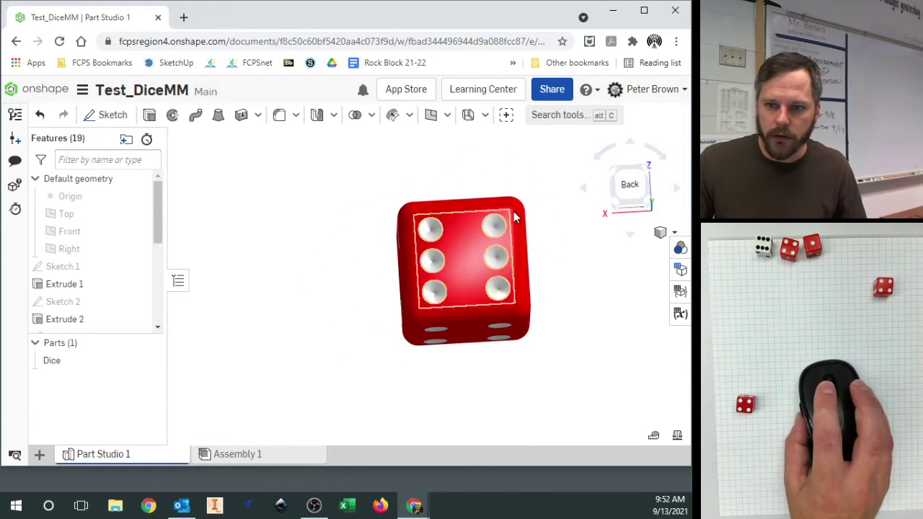
# Step the view cube around the die's top and four-pip bottom, ending on the six-pip Back view
pyautogui.click(584, 189)
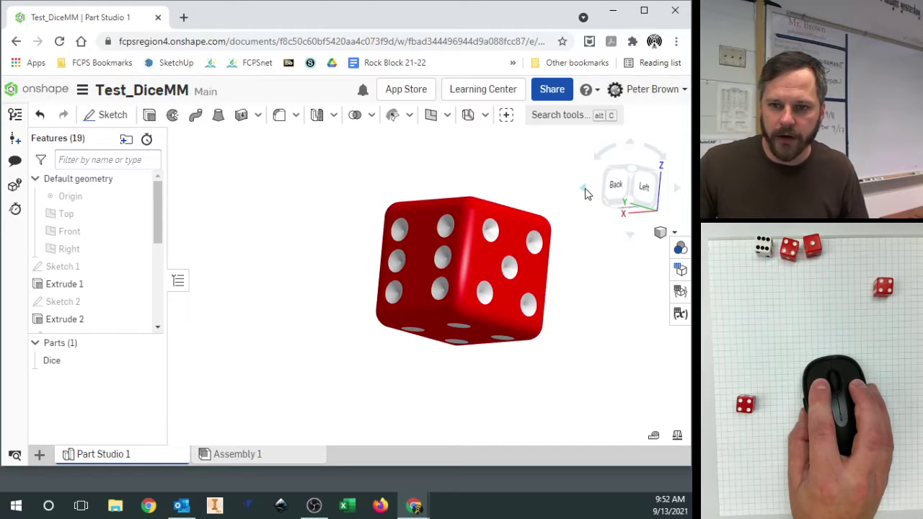
pyautogui.click(584, 190)
pyautogui.click(585, 190)
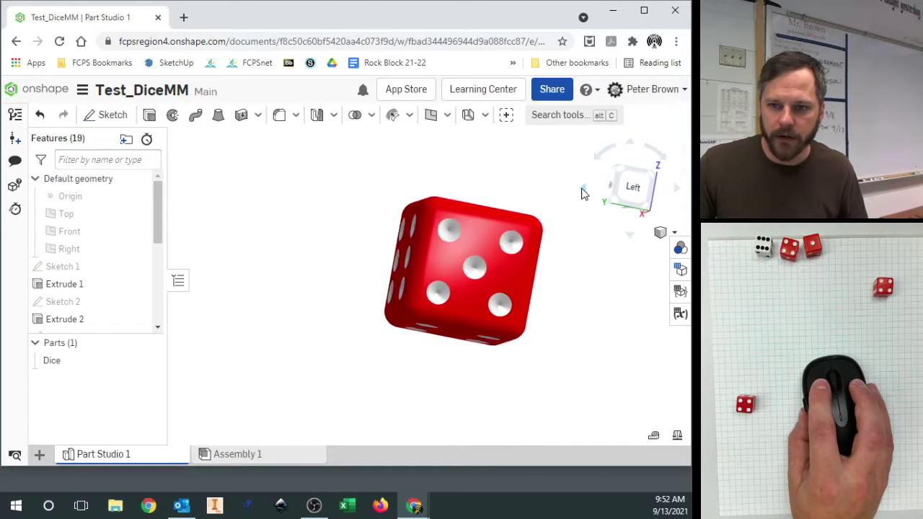
pyautogui.click(631, 145)
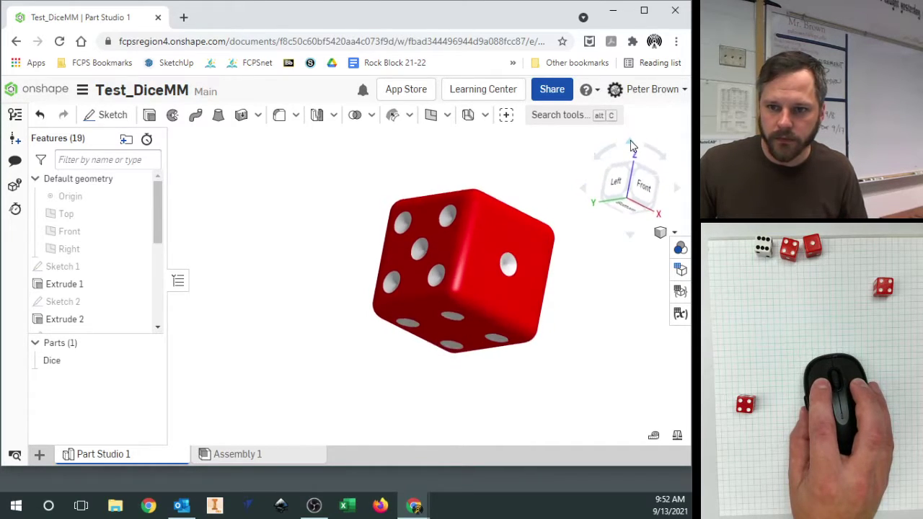
pyautogui.click(630, 237)
pyautogui.click(630, 236)
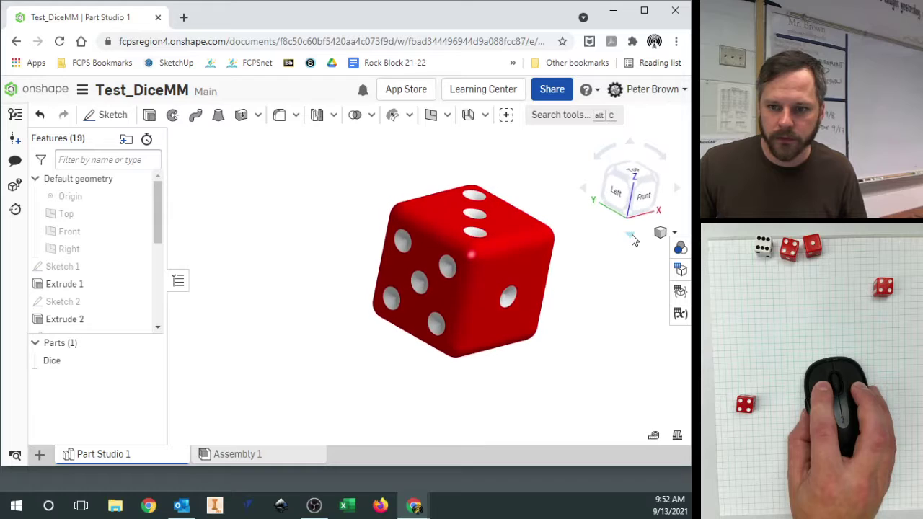
pyautogui.click(632, 181)
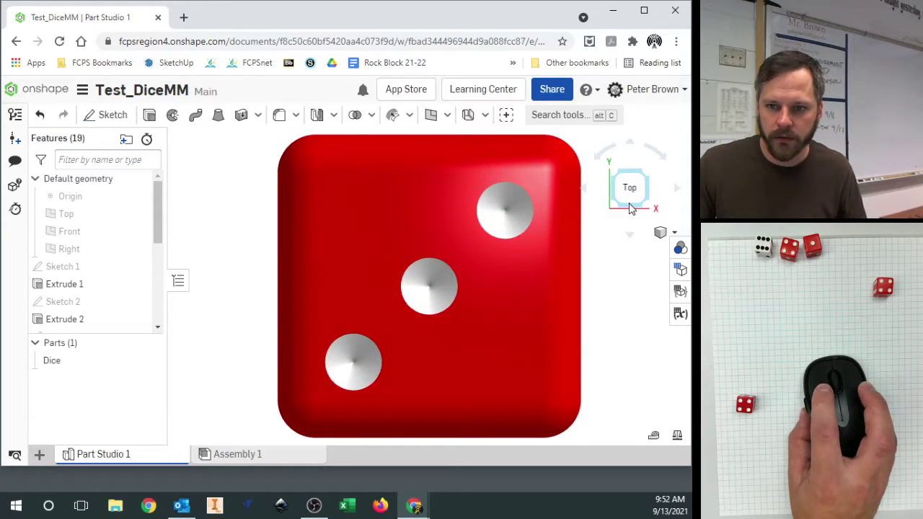
pyautogui.click(615, 195)
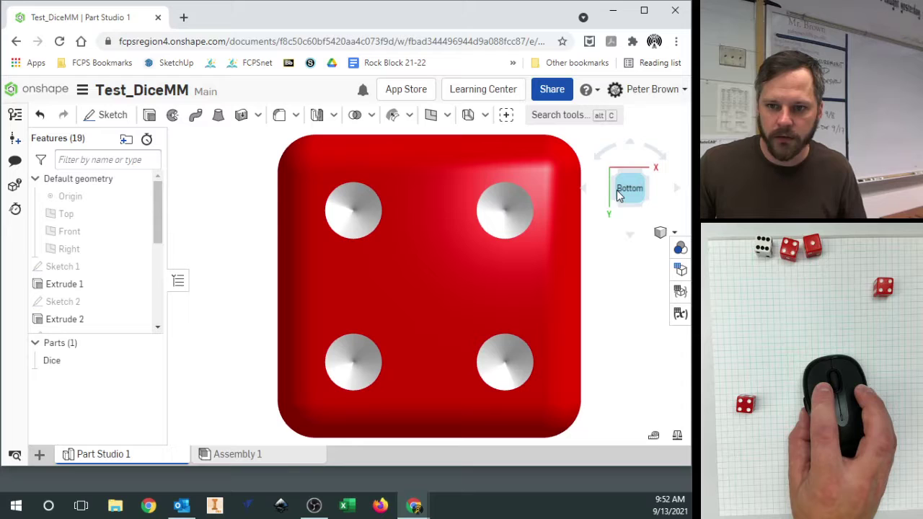
pyautogui.click(615, 195)
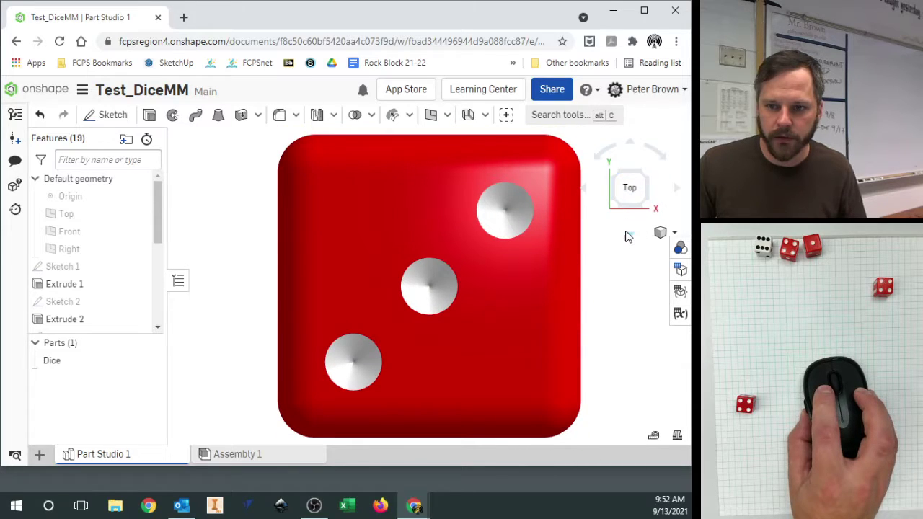
pyautogui.click(629, 237)
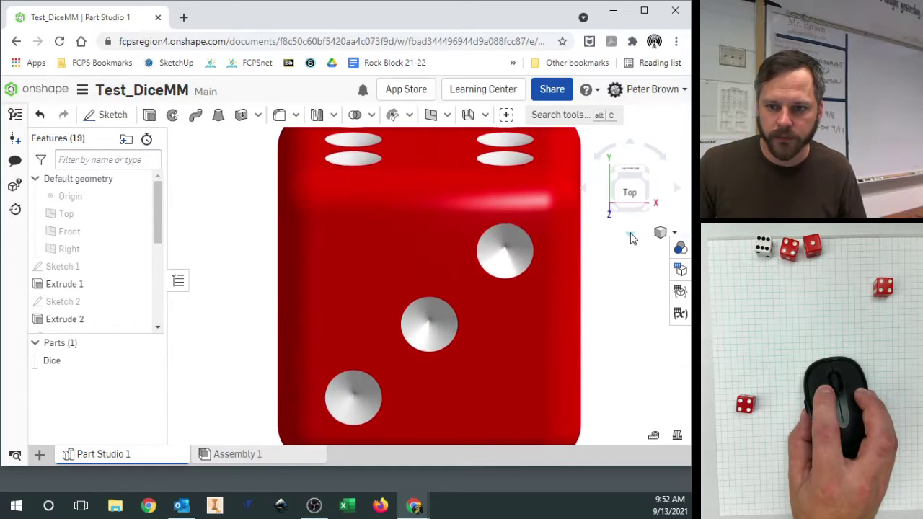
pyautogui.click(633, 175)
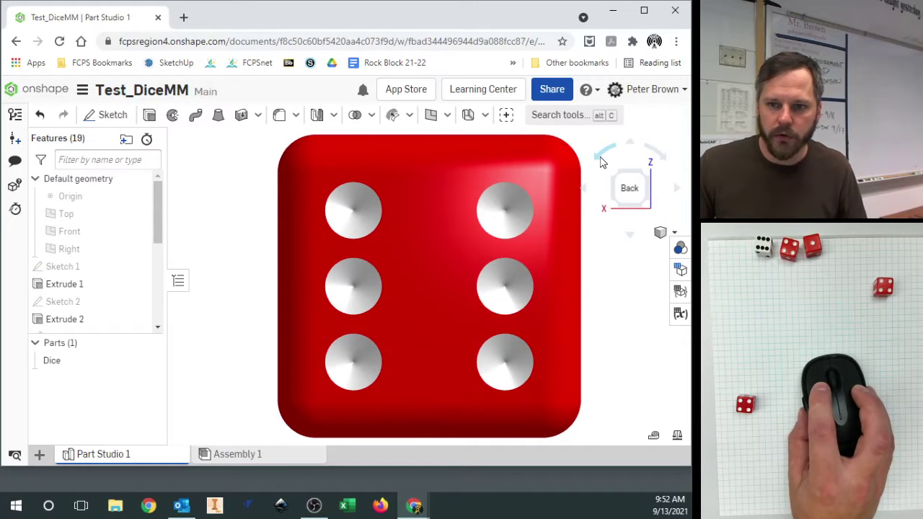
# Roll the Back view a few steps each way and return it upright
pyautogui.click(602, 162)
pyautogui.click(603, 162)
pyautogui.click(658, 159)
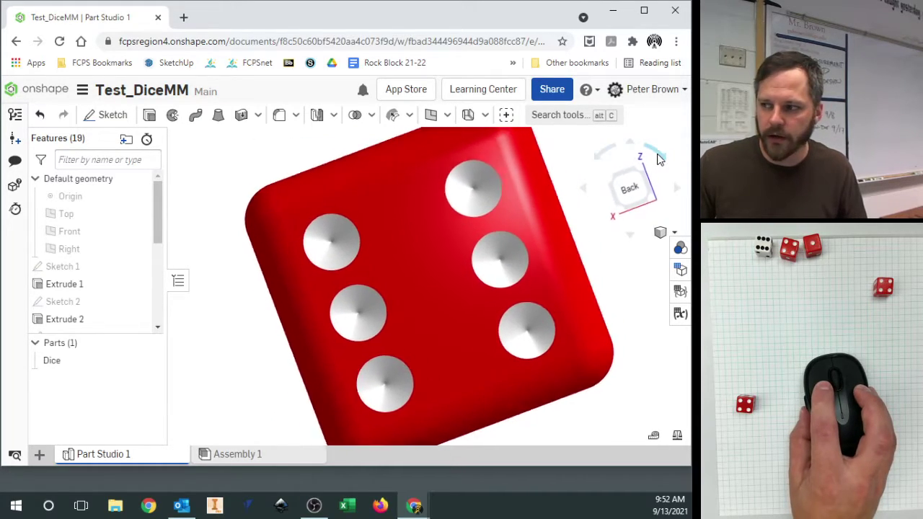
pyautogui.click(655, 154)
pyautogui.click(654, 154)
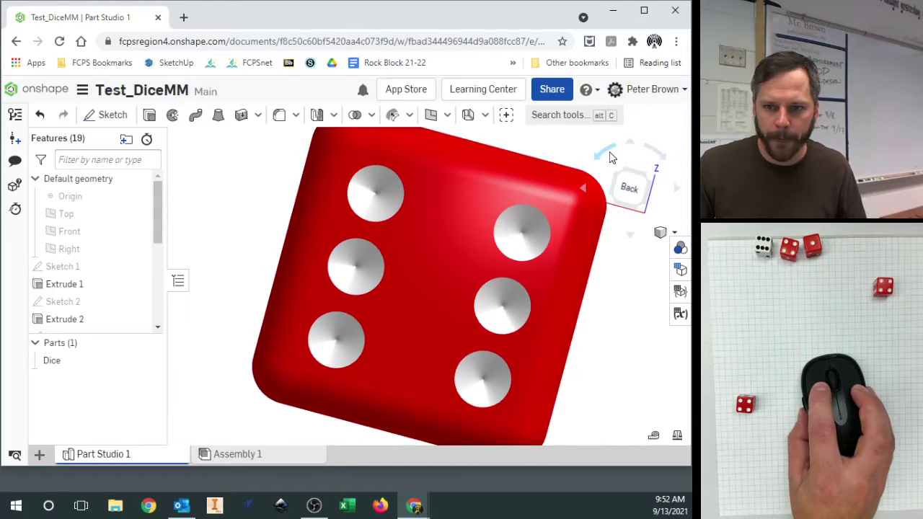
pyautogui.click(609, 154)
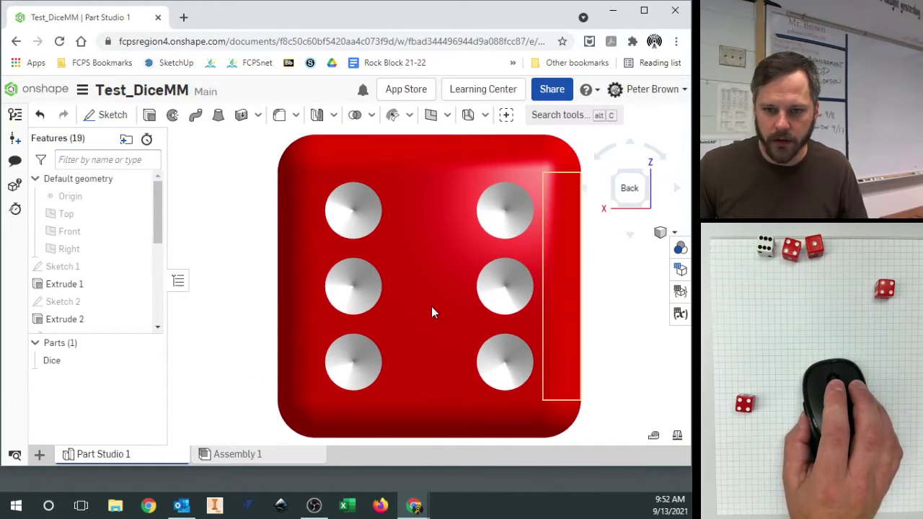
# Switch to isometric with Shift+7, orbit toward the Back face, and zoom out then in
pyautogui.hotkey('shift', '7')
pyautogui.moveTo(473, 277); pyautogui.dragTo(450, 271, button='right')
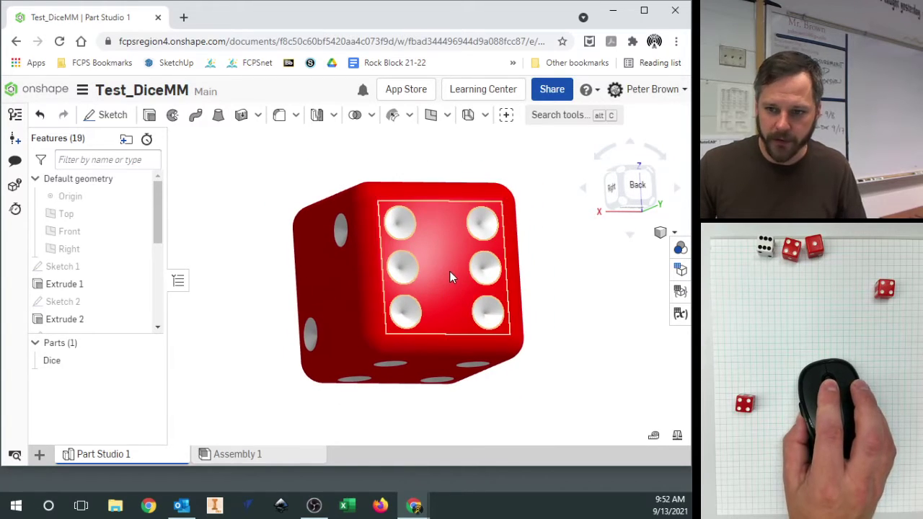
pyautogui.scroll(-3, 444, 285)
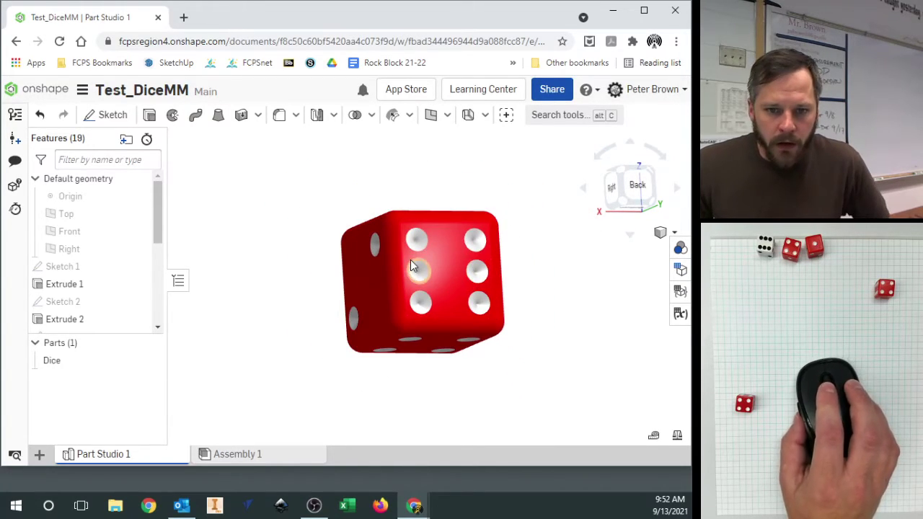
pyautogui.scroll(-3, 412, 262)
pyautogui.scroll(2, 411, 249)
pyautogui.scroll(1, 412, 249)
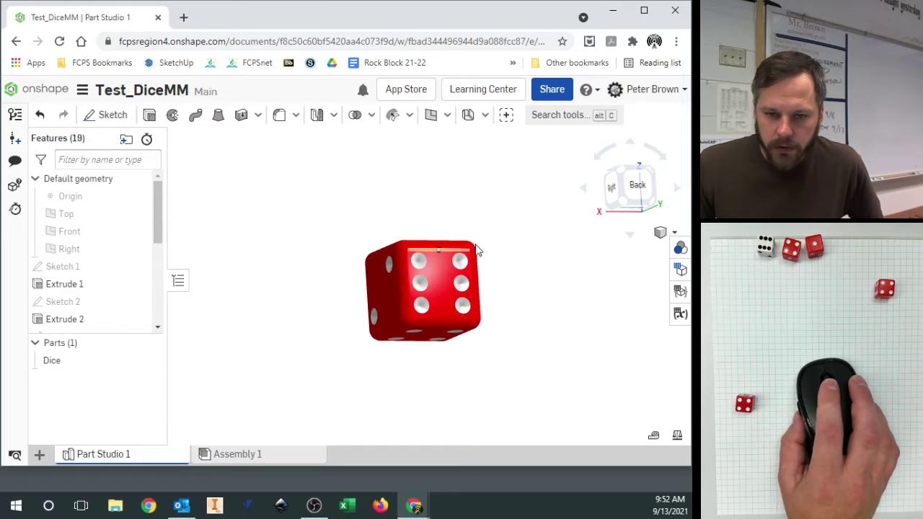
pyautogui.scroll(1, 432, 256)
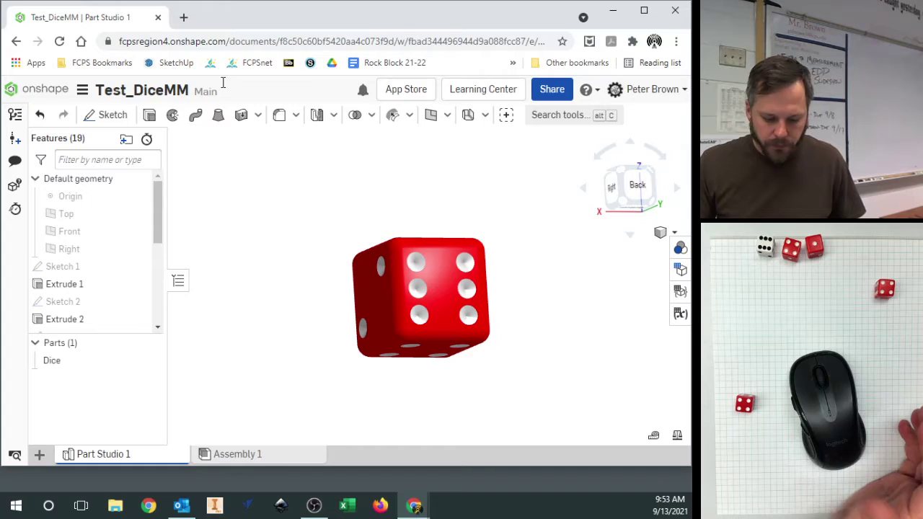
pyautogui.click(676, 43)
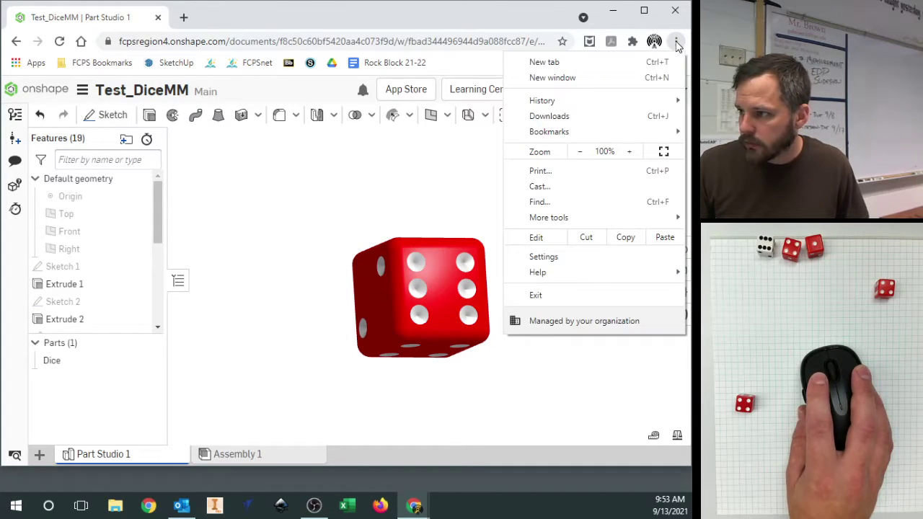
pyautogui.click(629, 153)
pyautogui.click(629, 153)
pyautogui.click(629, 153)
pyautogui.click(629, 154)
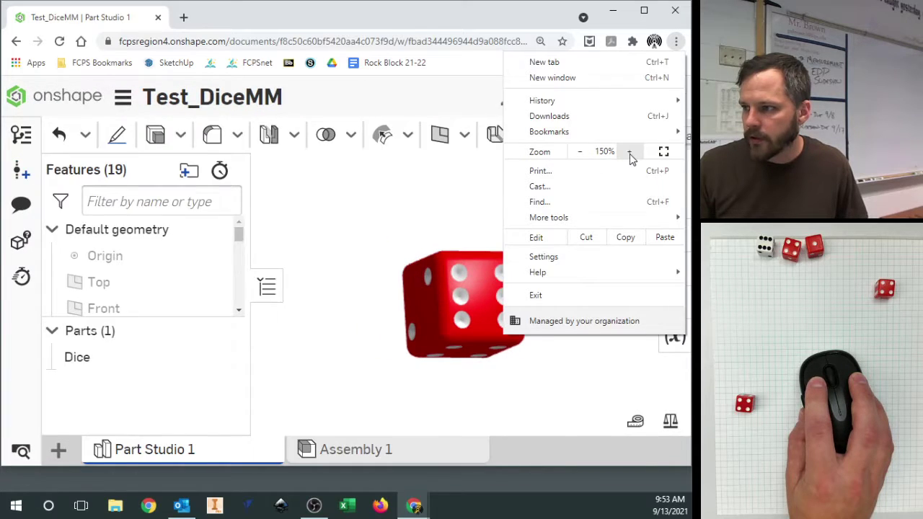
pyautogui.click(585, 155)
pyautogui.click(584, 155)
pyautogui.click(580, 153)
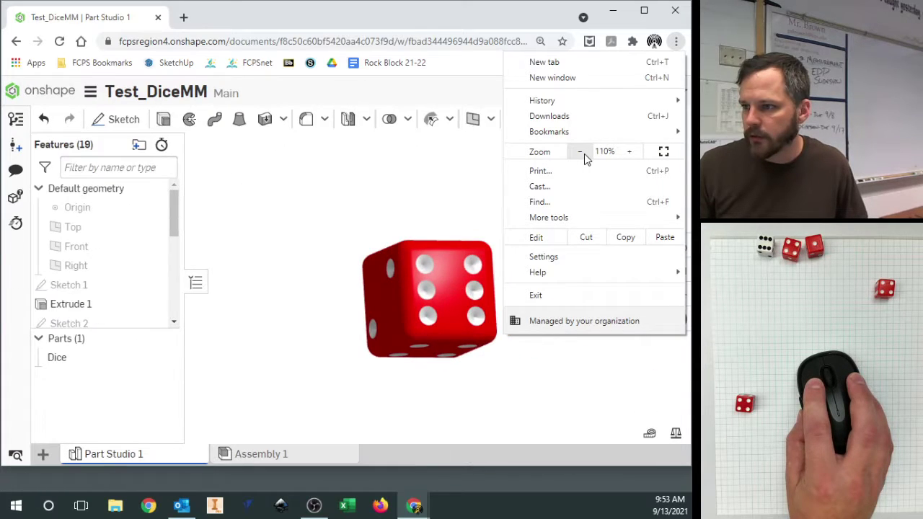
pyautogui.click(581, 152)
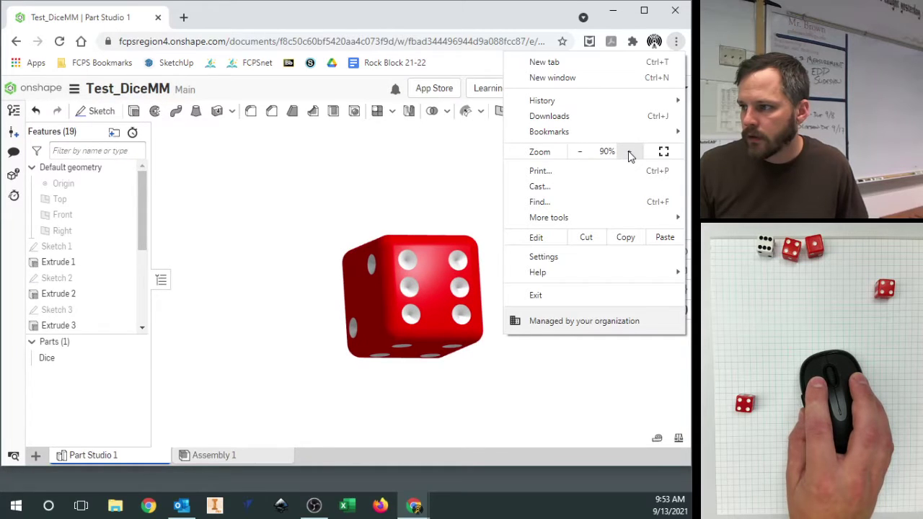
pyautogui.click(629, 153)
pyautogui.click(376, 26)
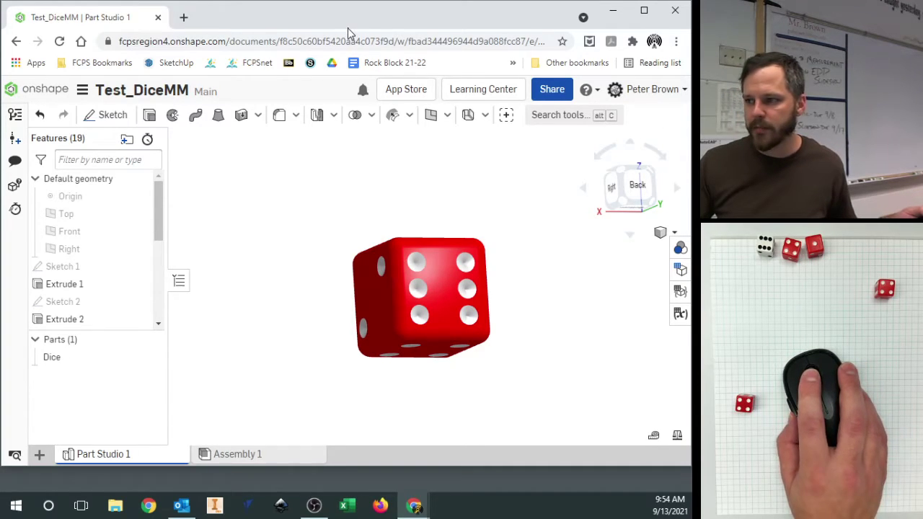
pyautogui.keyDown('ctrl'); pyautogui.scroll(1, 342, 106); pyautogui.keyUp('ctrl')
pyautogui.keyDown('ctrl'); pyautogui.scroll(-3, 341, 107); pyautogui.keyUp('ctrl')
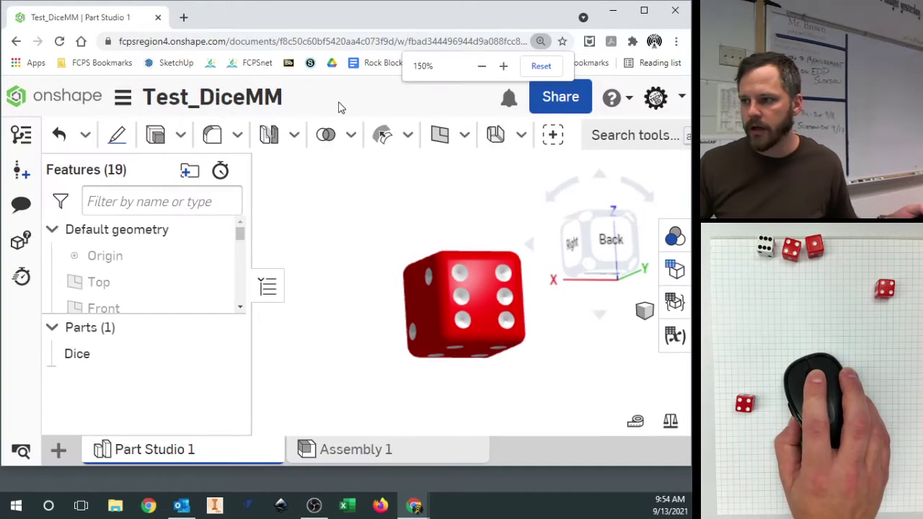
pyautogui.keyDown('ctrl'); pyautogui.scroll(1, 341, 106); pyautogui.keyUp('ctrl')
pyautogui.keyDown('ctrl'); pyautogui.scroll(-1, 341, 107); pyautogui.keyUp('ctrl')
pyautogui.keyDown('ctrl'); pyautogui.scroll(2, 342, 106); pyautogui.keyUp('ctrl')
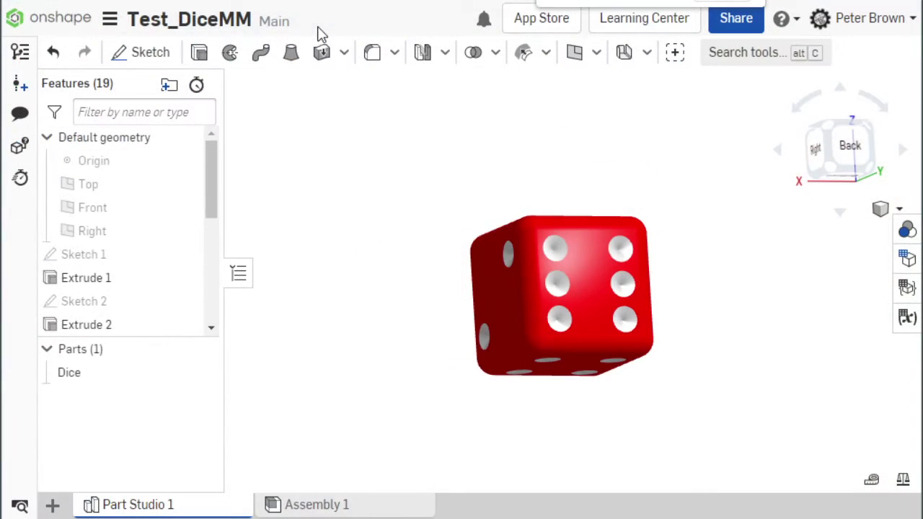
# From the documents list, create a new document named 'New Dice'
pyautogui.click(39, 22)
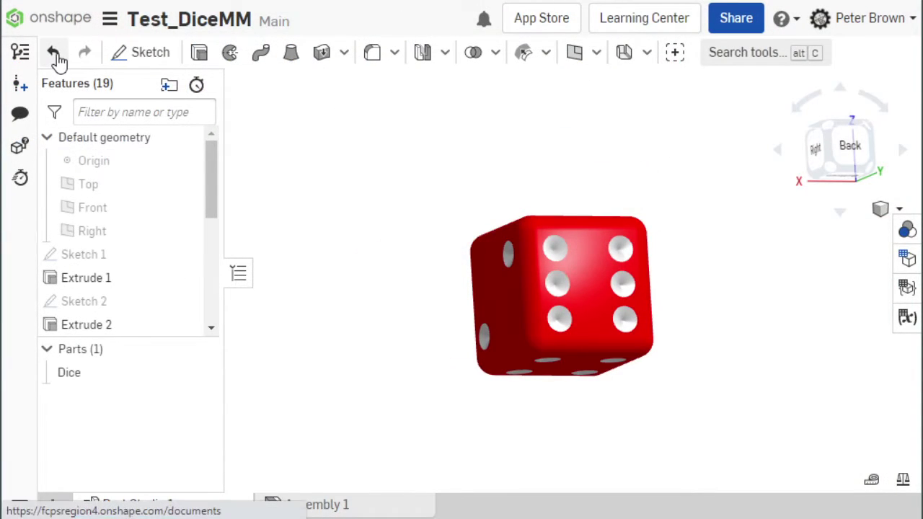
pyautogui.click(88, 63)
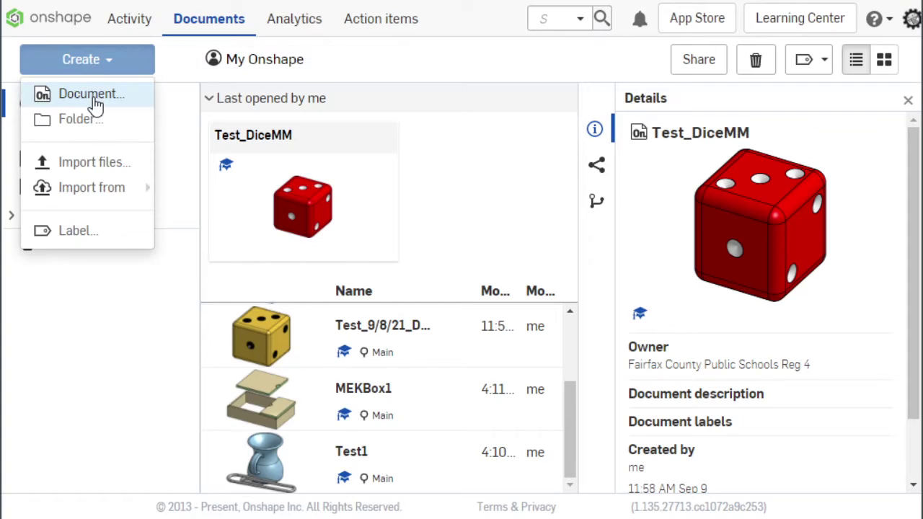
pyautogui.click(93, 107)
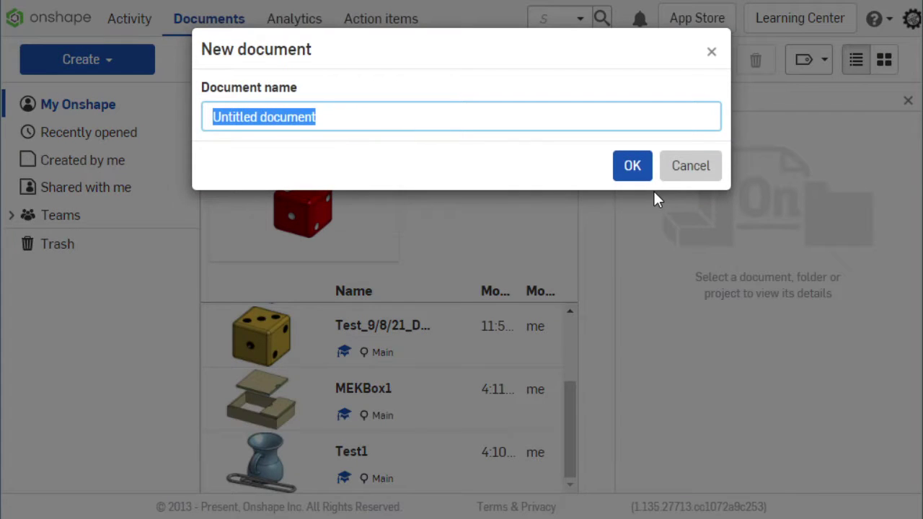
pyautogui.write('New Dice')
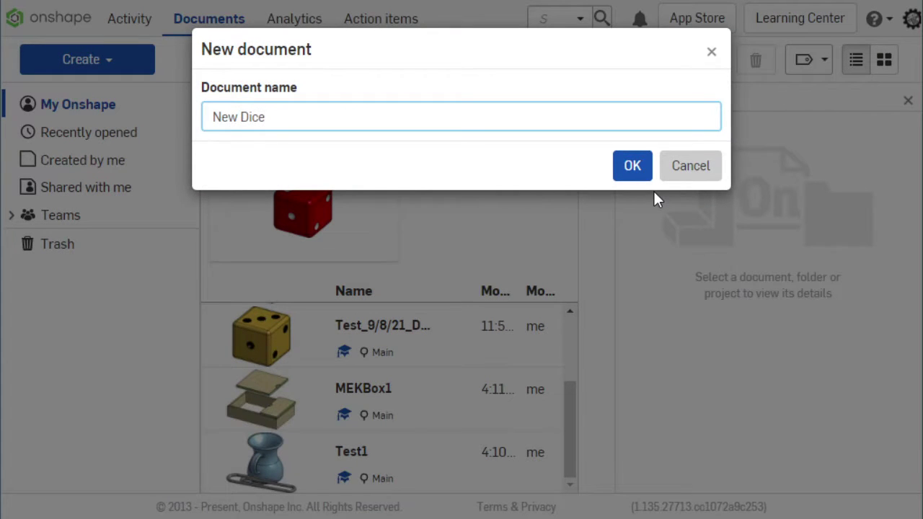
pyautogui.press('Return')
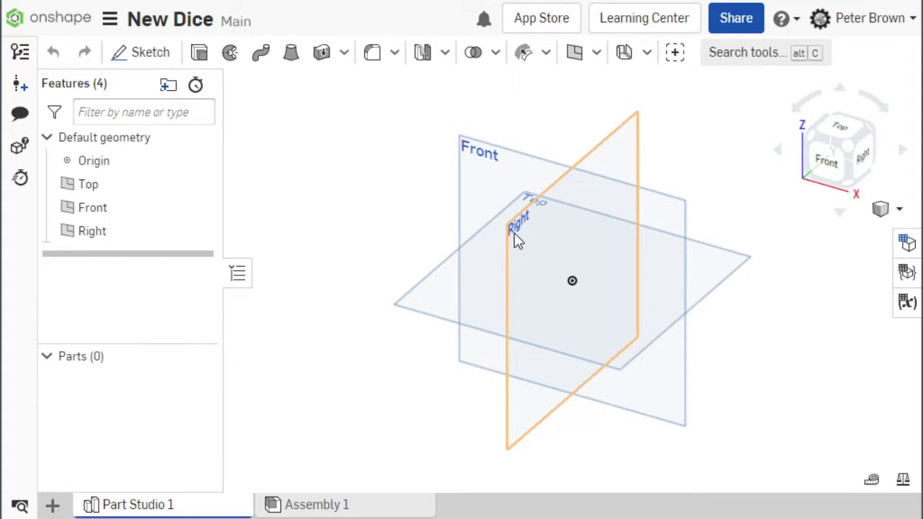
# Orbit the empty Part Studio to oblique, front-facing and Right-plane views of the default planes
pyautogui.moveTo(436, 423); pyautogui.dragTo(458, 395, button='right')
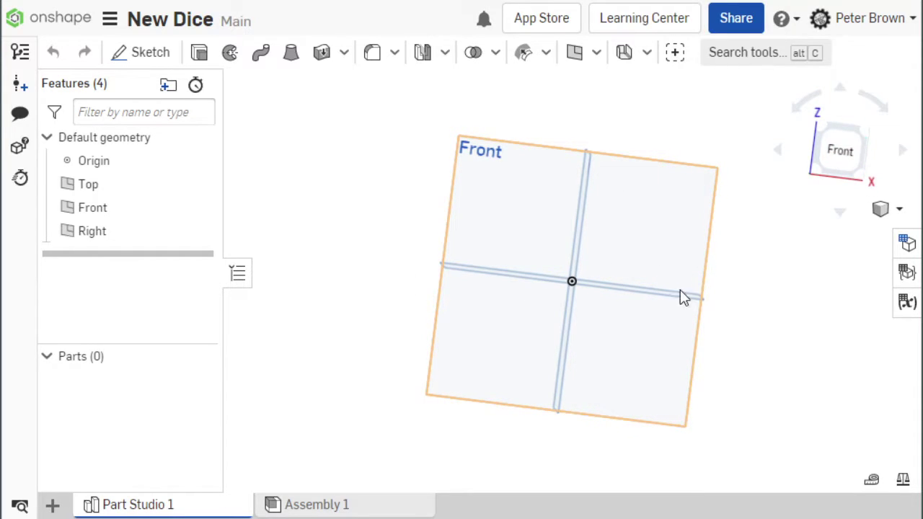
pyautogui.moveTo(731, 325); pyautogui.dragTo(594, 328, button='right')
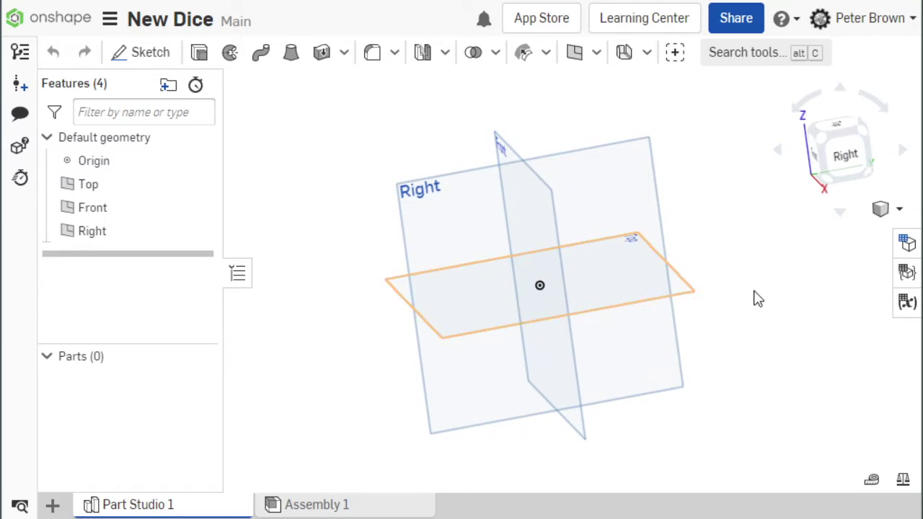
pyautogui.moveTo(615, 379); pyautogui.dragTo(656, 389, button='right')
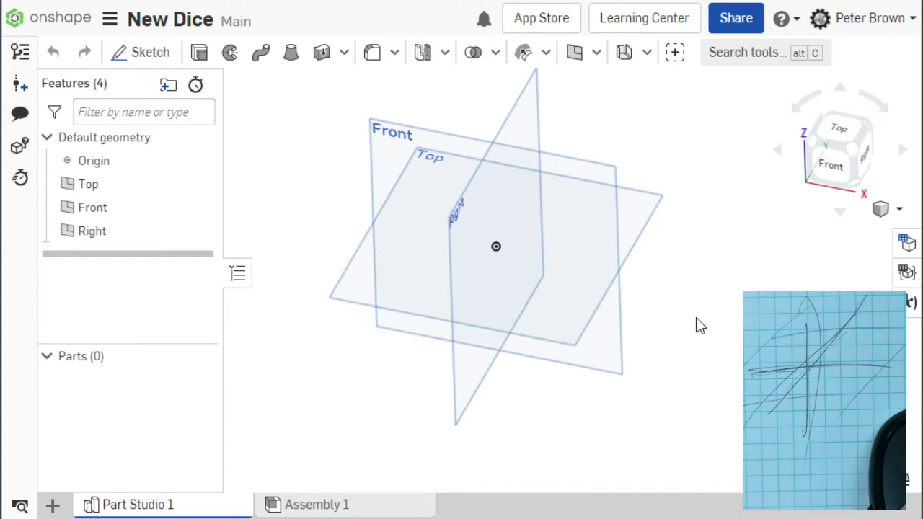
pyautogui.moveTo(706, 343); pyautogui.dragTo(416, 383, button='right')
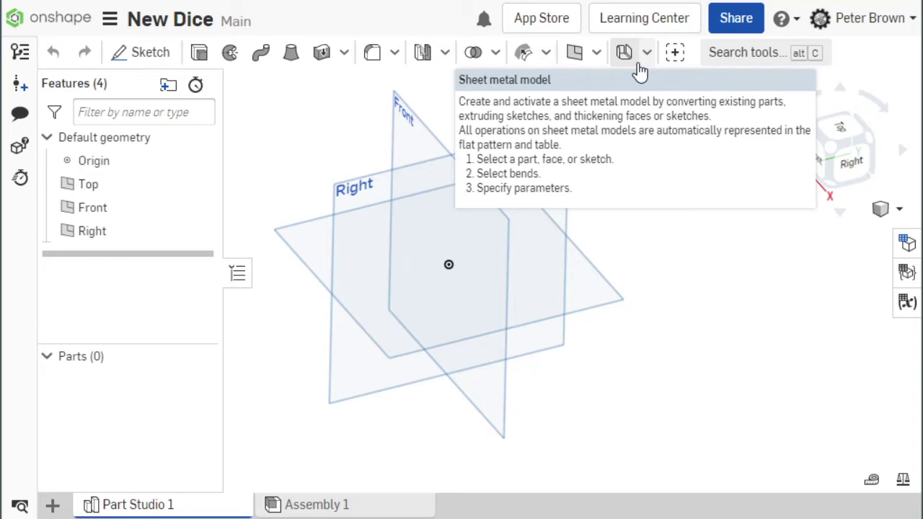
# Select the Top plane and start Sketch 1
pyautogui.click(90, 187)
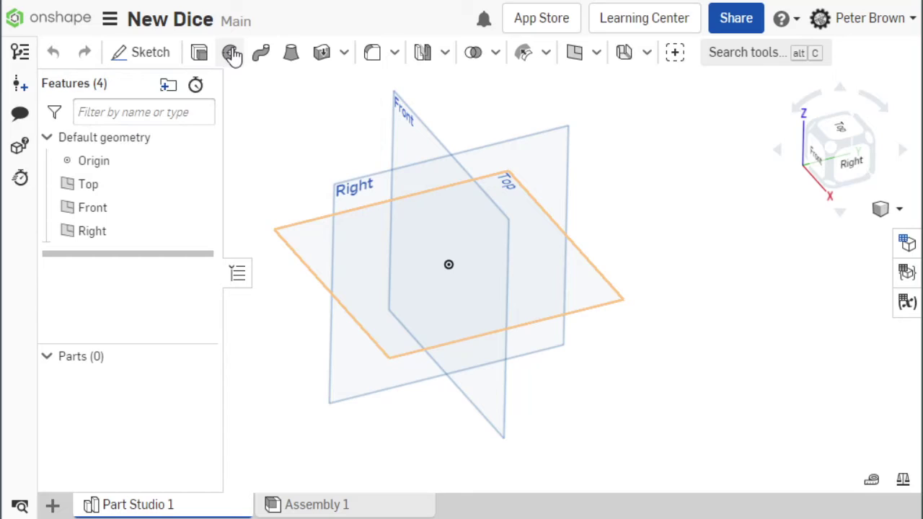
pyautogui.click(130, 53)
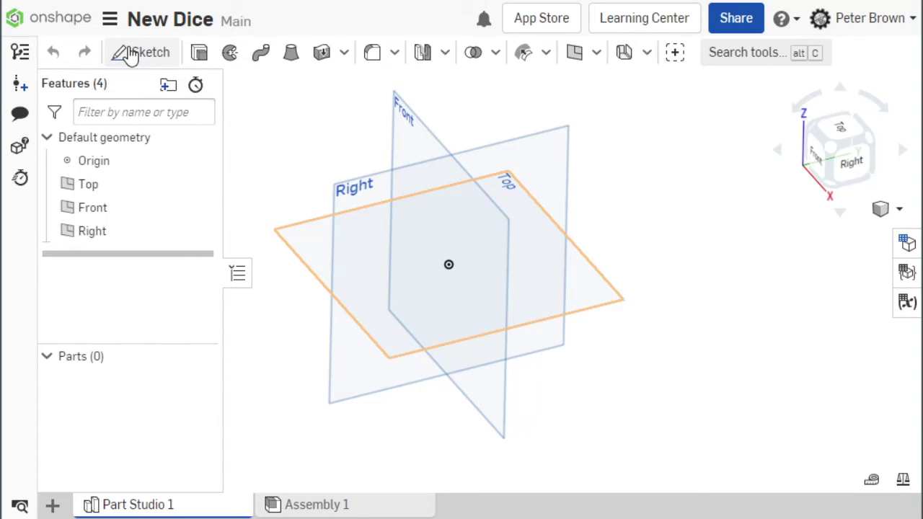